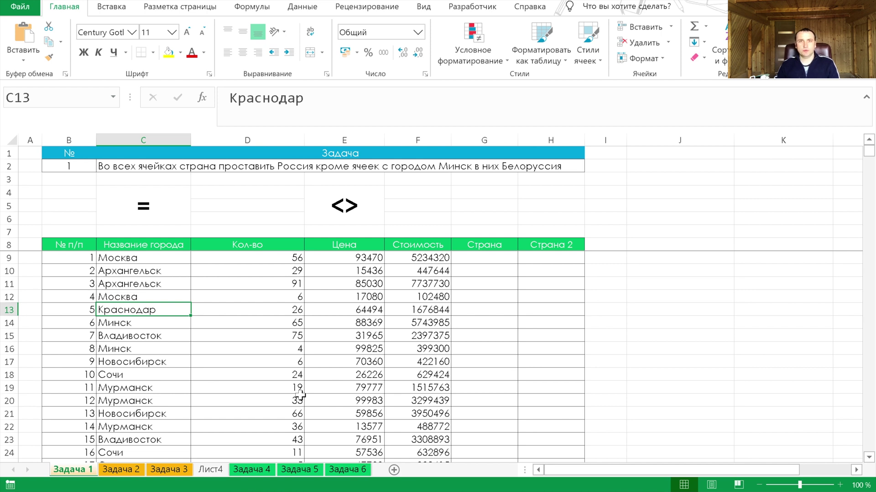
Enter =ЕСЛИ(C9="Минск";"Белоруссия";"Россия") in G9, the first Страна cell.
click(490, 260)
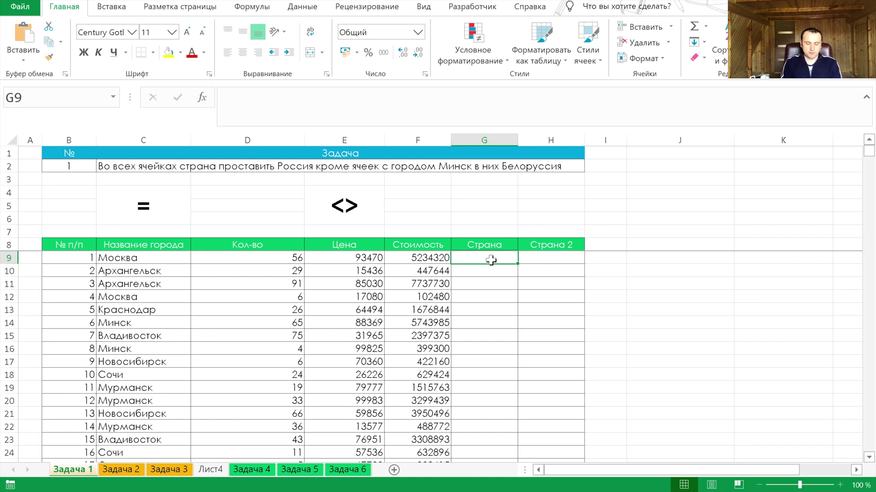
text(=если)
key(Tab)
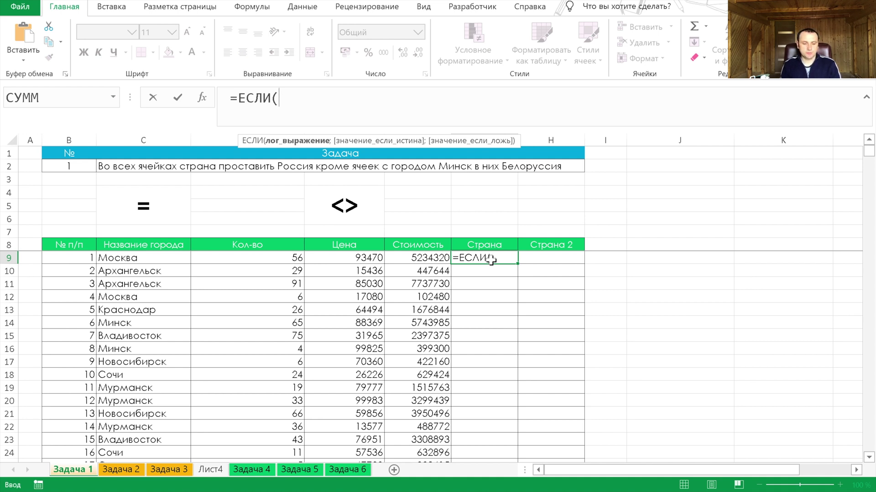
key(Left)
key(Left)
key(Left)
key(Left)
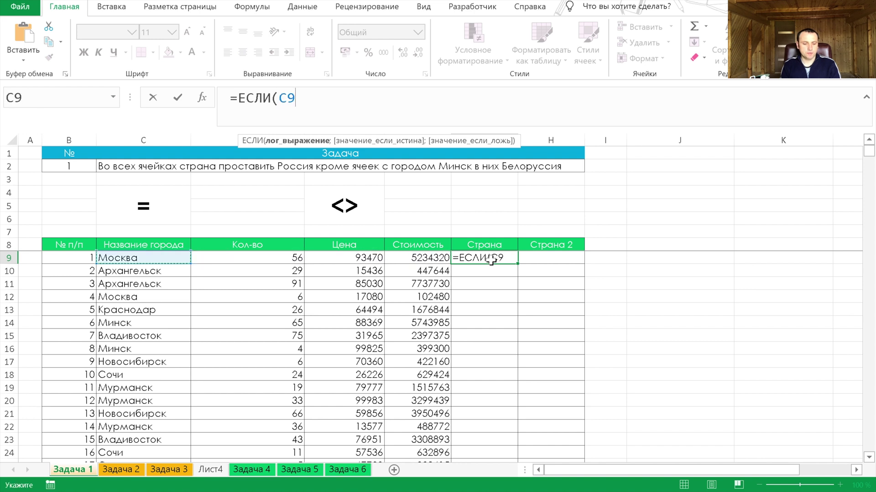
text(=")
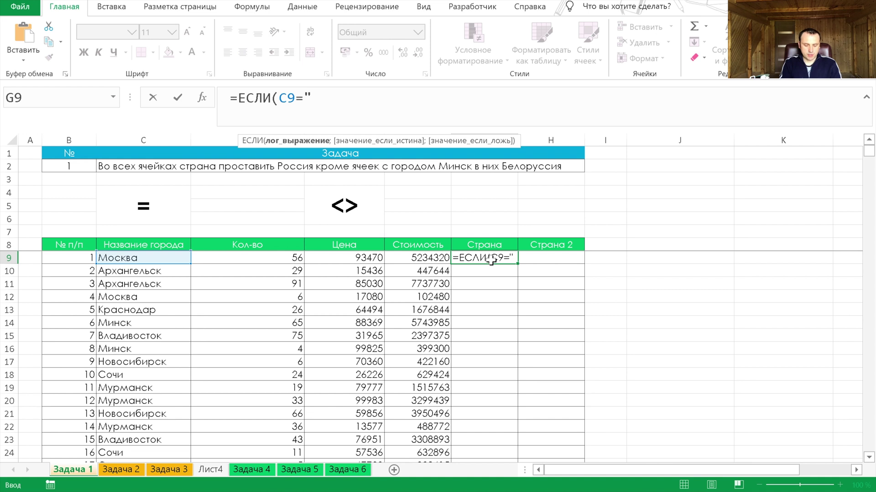
text(Минск";)
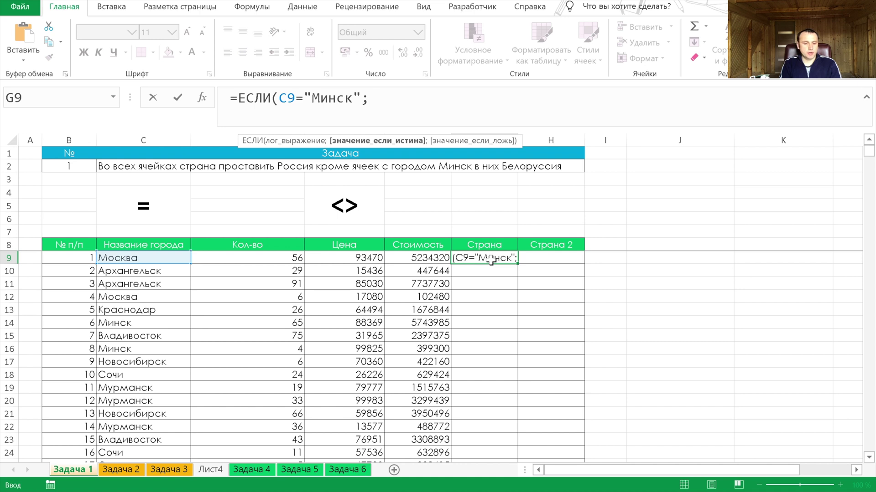
text("Белоруссия";)
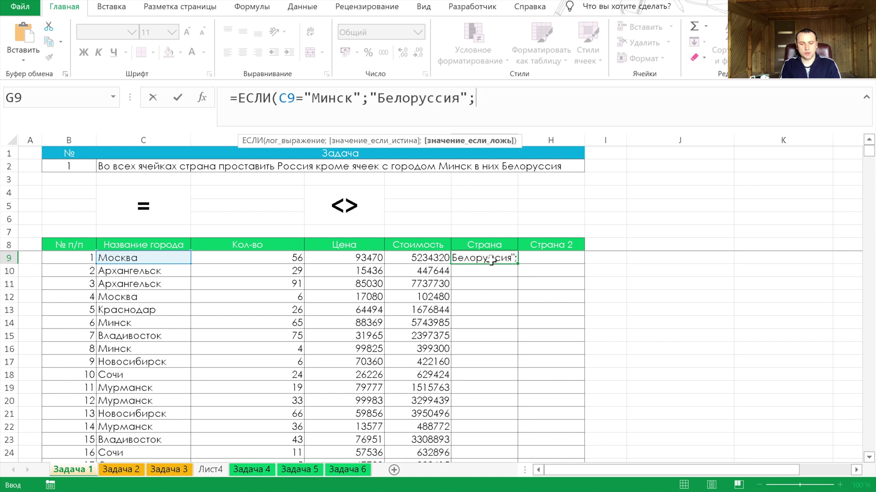
text("Россия")
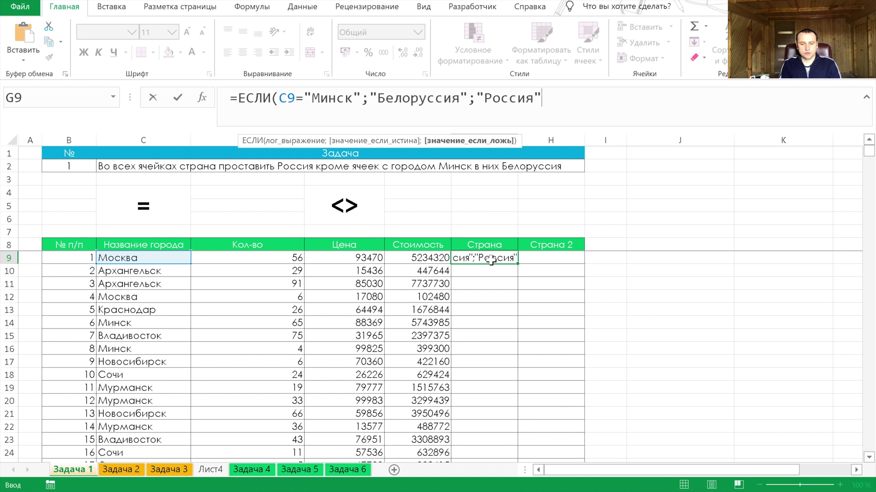
text())
key(Return)
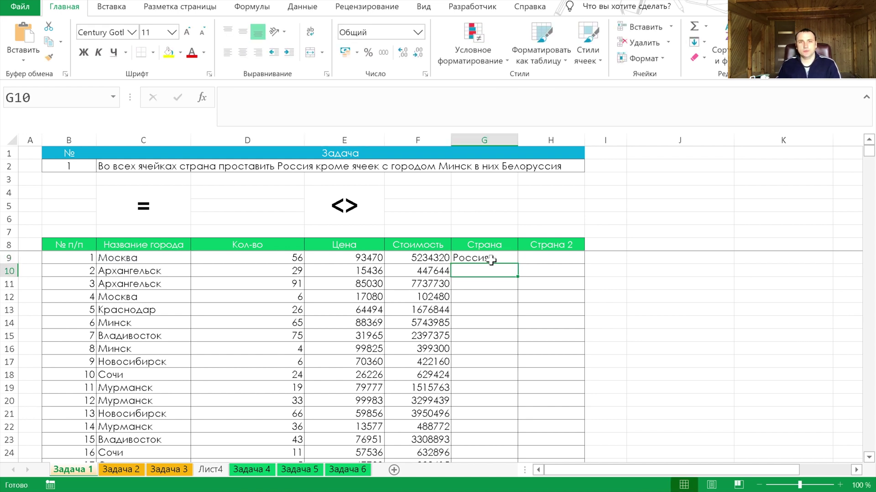
Autofill the G9 formula down column G and confirm the Минск row 14 shows Белоруссия.
click(484, 258)
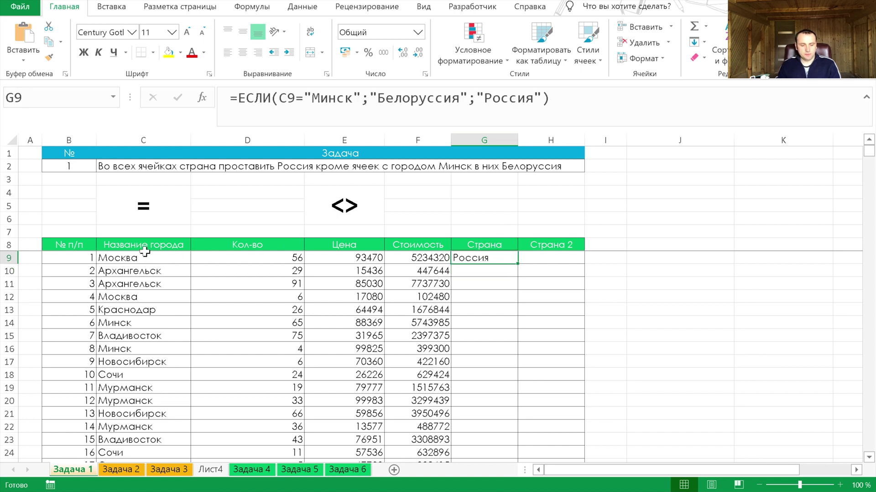
double_click(518, 264)
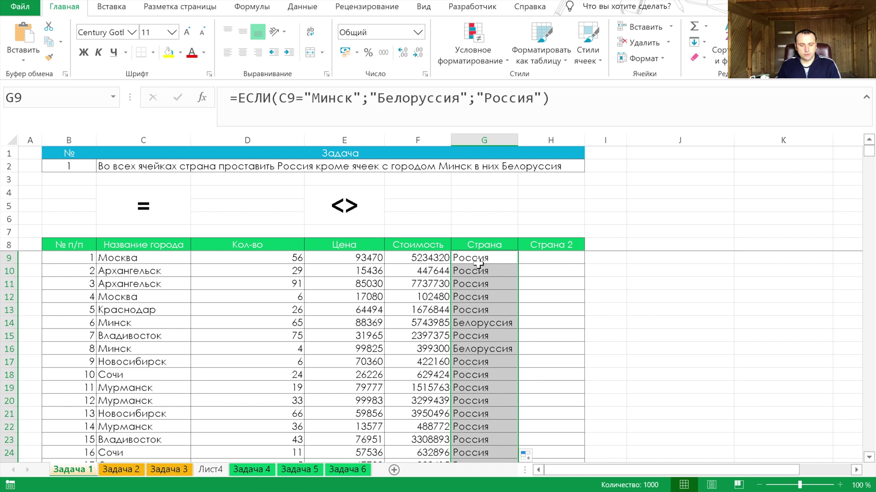
click(483, 322)
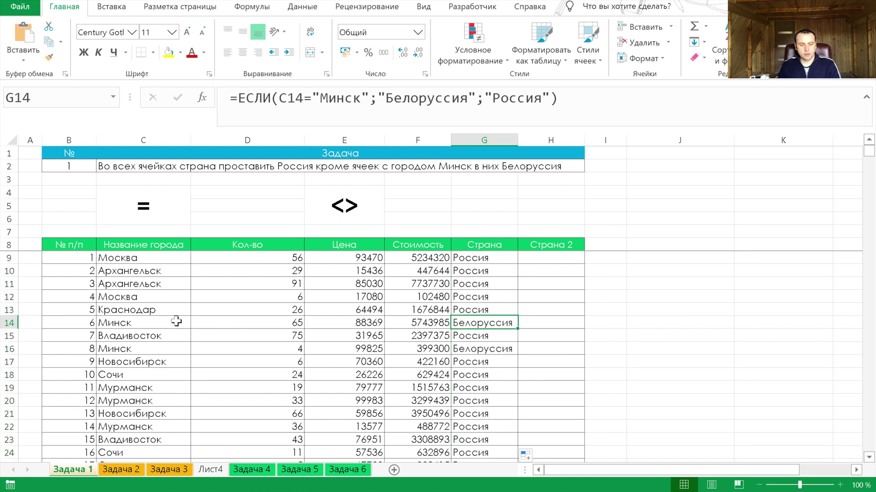
drag(176, 322, 479, 323)
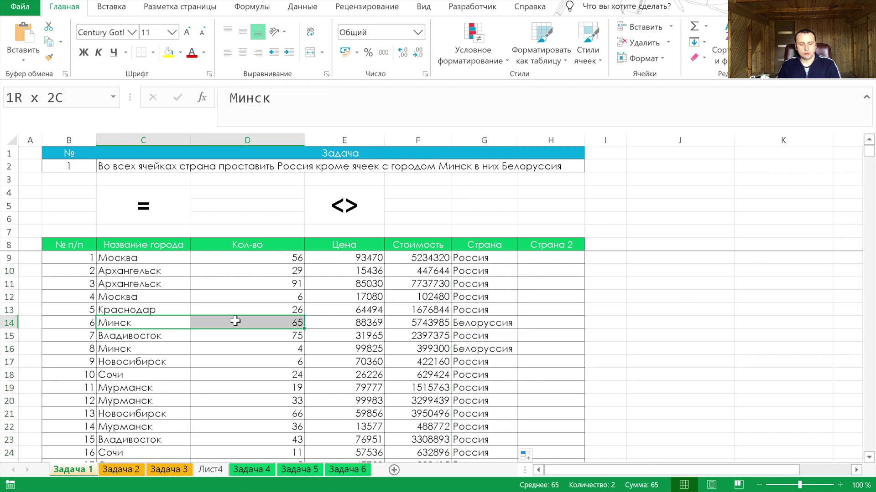
click(483, 325)
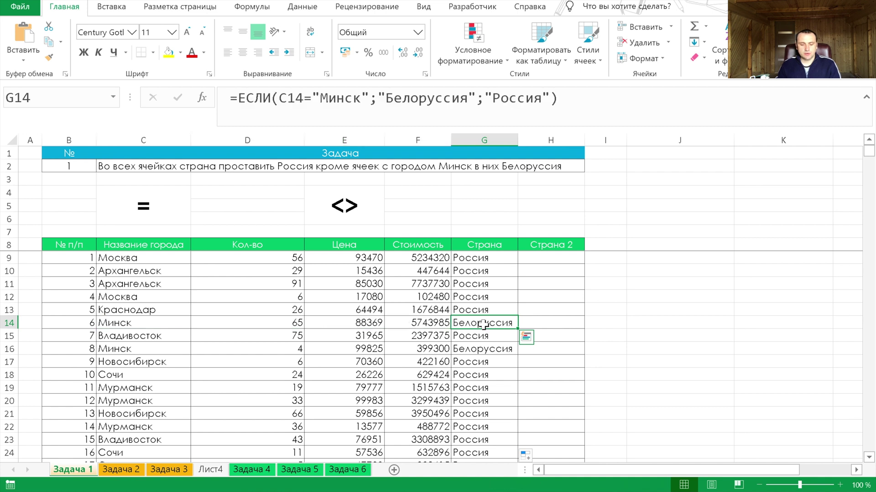
click(135, 318)
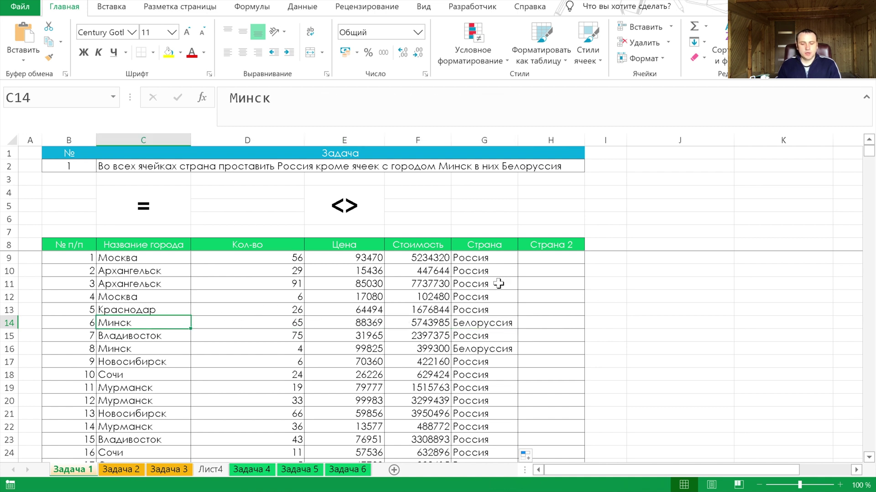
click(542, 264)
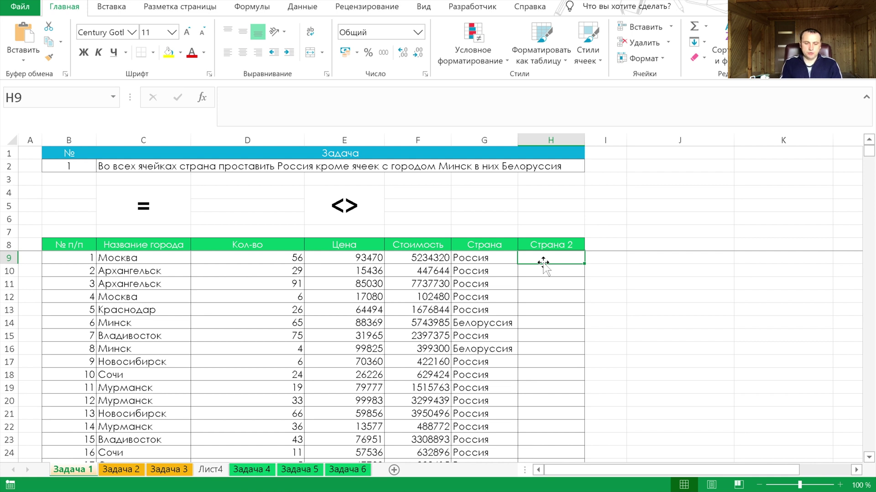
Enter =ЕСЛИ(C9<>"Минск";"Россия";"Белоруссия") in H9, the first Страна 2 cell.
text(=есл)
key(Tab)
key(Left)
key(Left)
key(Left)
key(Left)
key(Left)
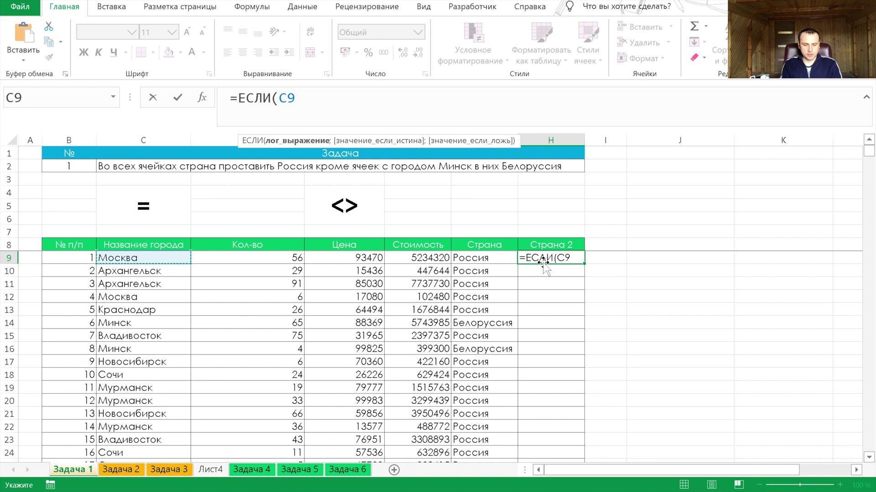
text(<>"Минск";)
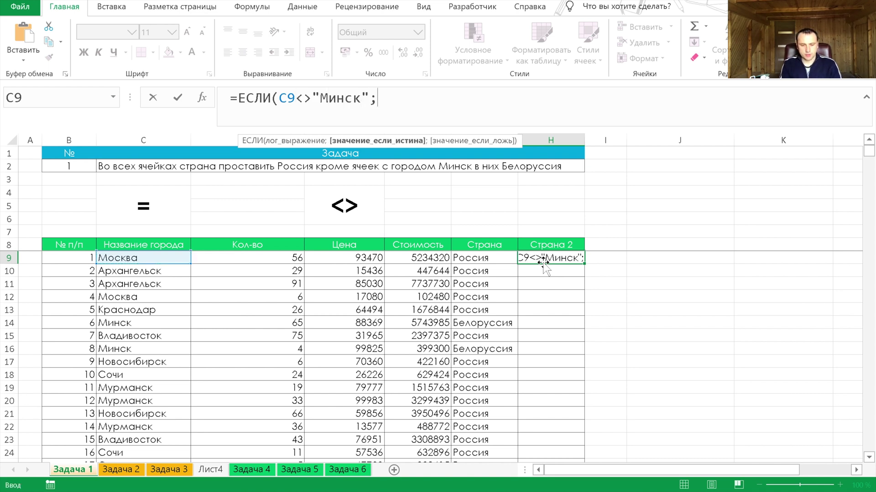
text("Россия";"Белоруссия")
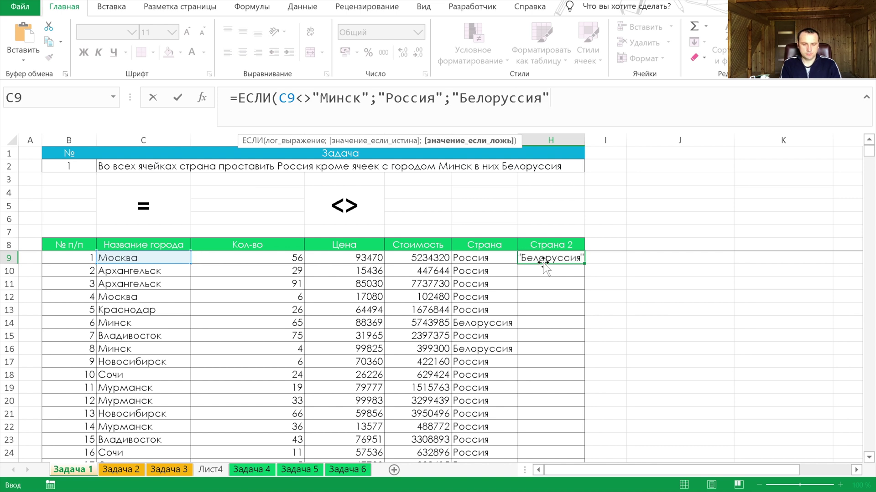
text())
key(Return)
Copy the H9 formula down the Страна 2 column and inspect a copied cell.
click(570, 256)
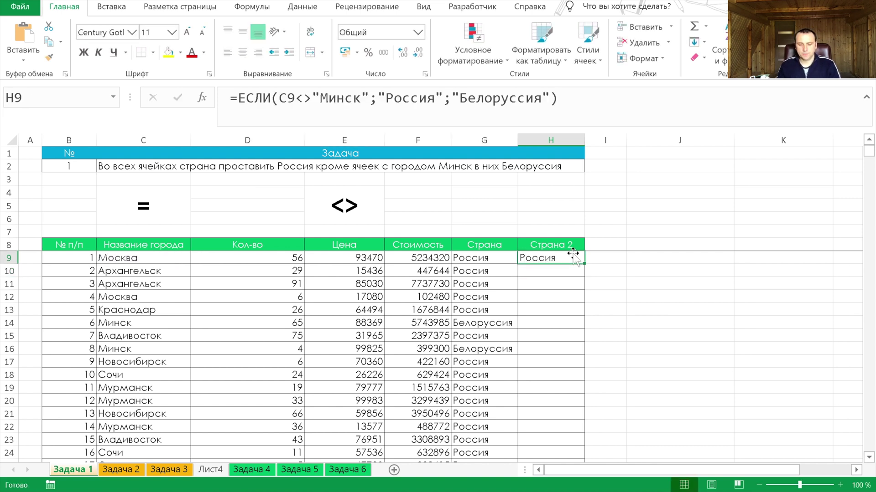
double_click(587, 264)
click(538, 334)
Check the copied Страна 2 formulas in H9 and H11, then switch to the Задача 2 sheet.
click(547, 272)
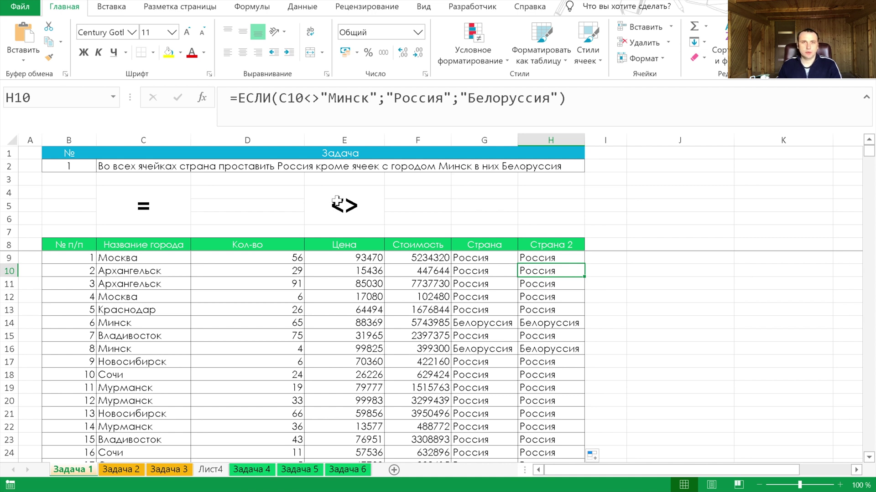
click(555, 258)
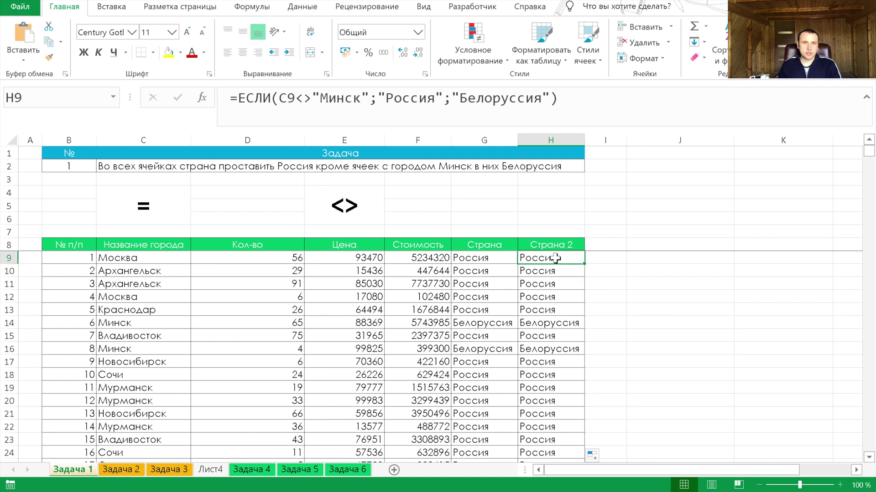
click(557, 283)
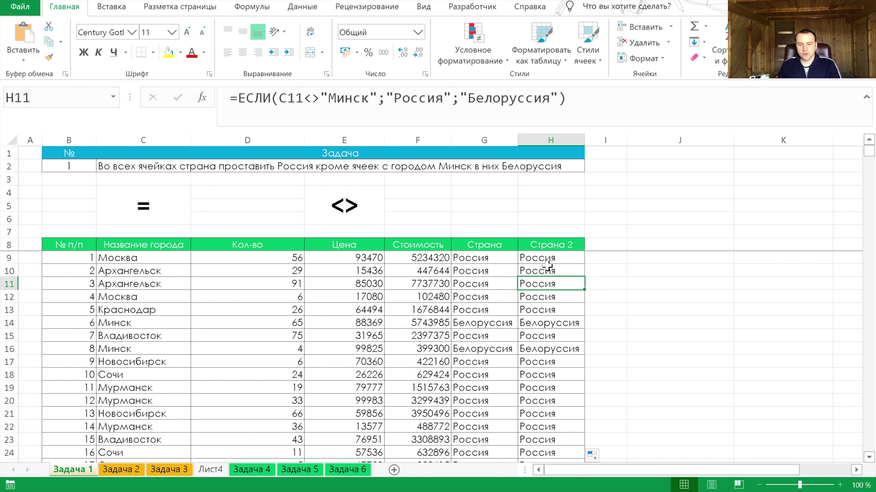
click(541, 254)
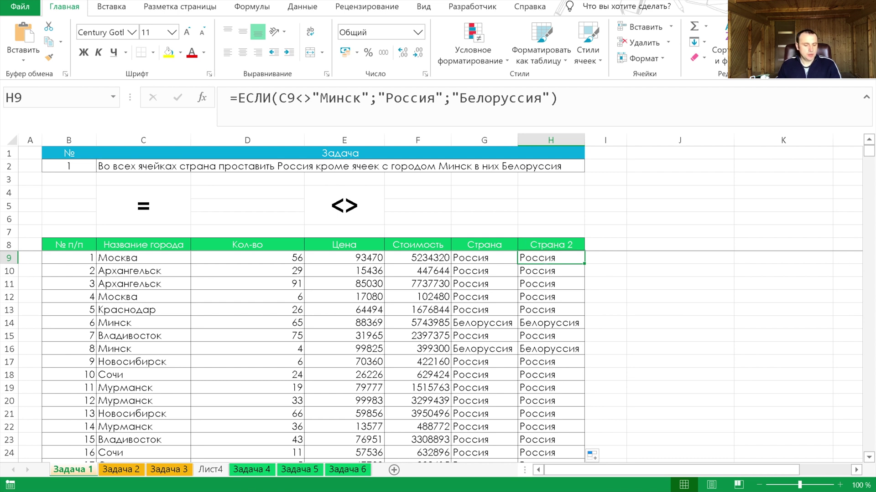
click(121, 469)
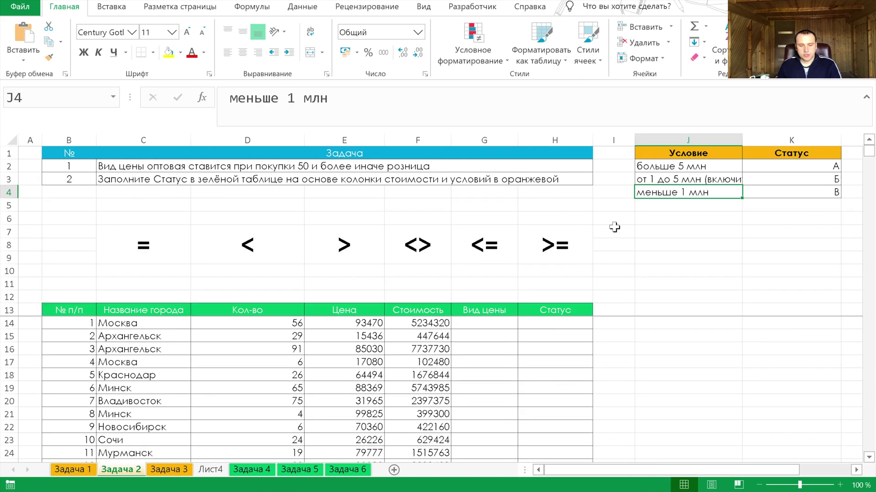
click(492, 320)
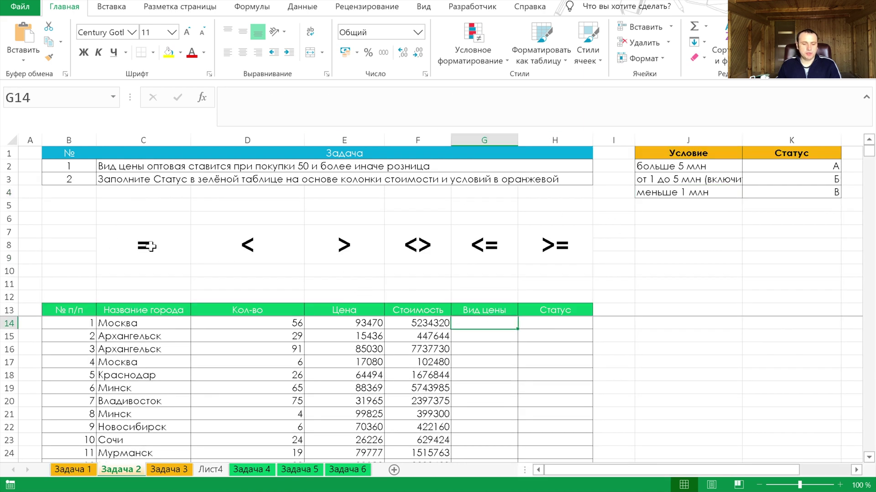
click(174, 245)
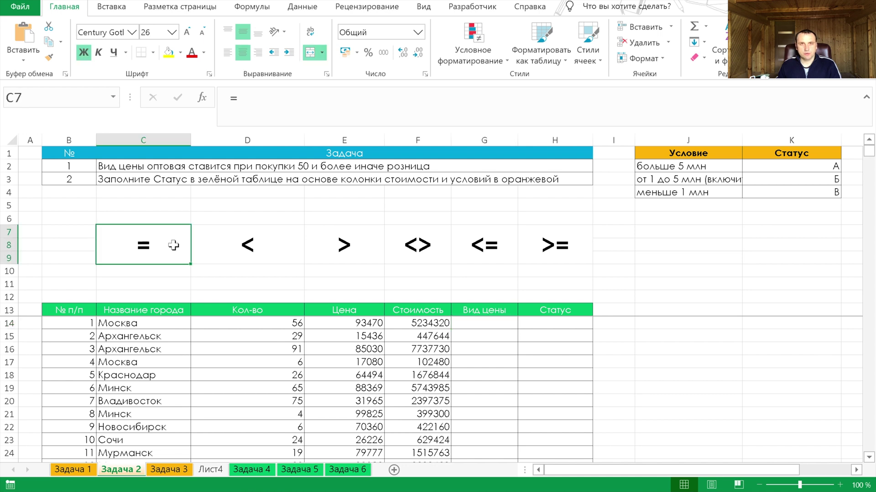
click(249, 247)
click(338, 246)
click(423, 244)
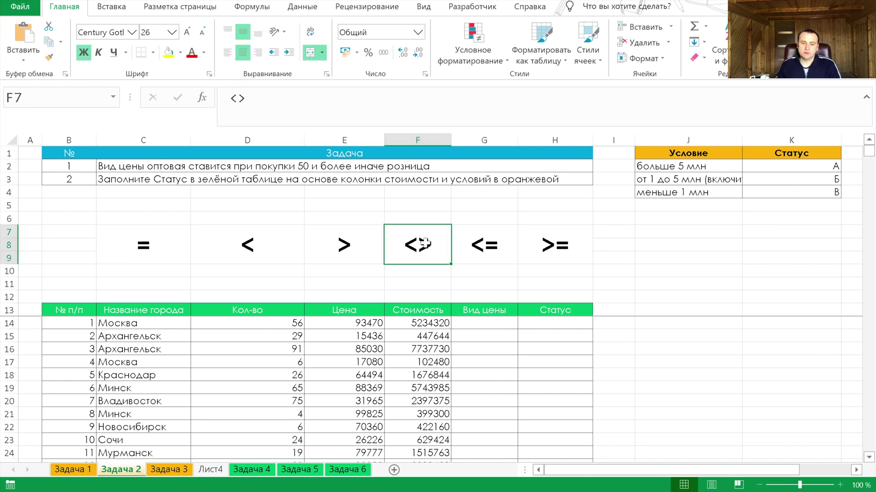
click(482, 239)
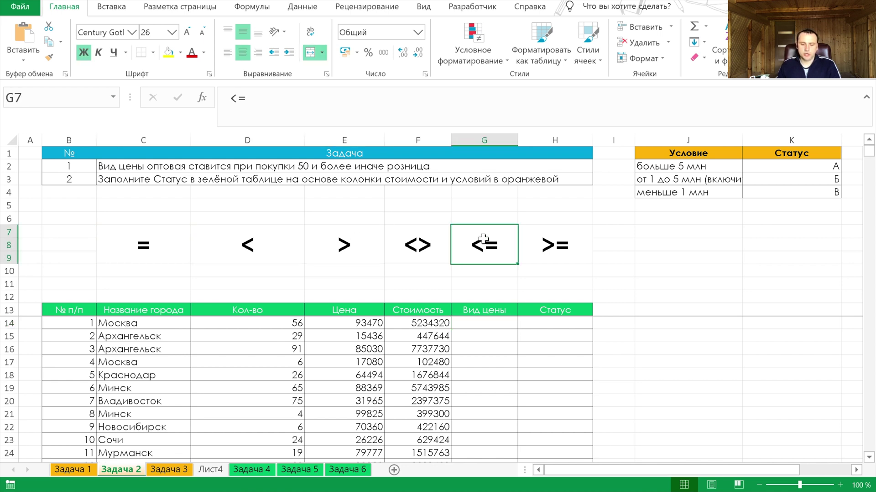
click(551, 238)
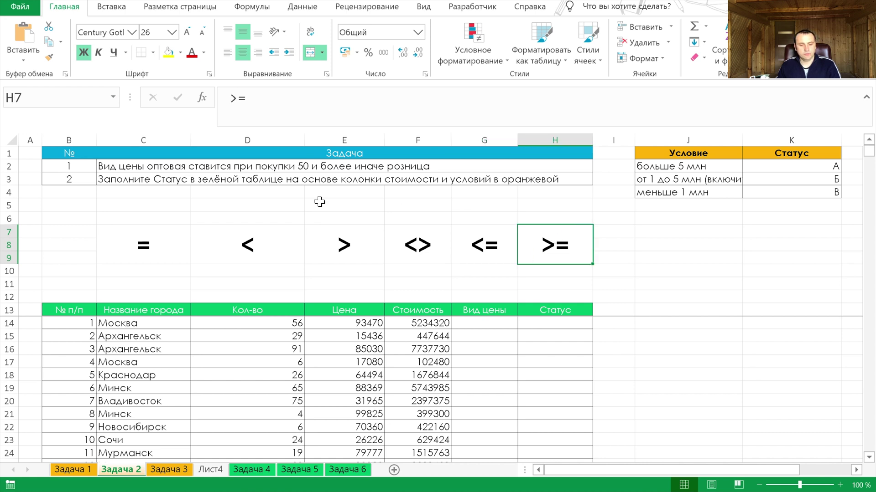
drag(484, 245, 533, 245)
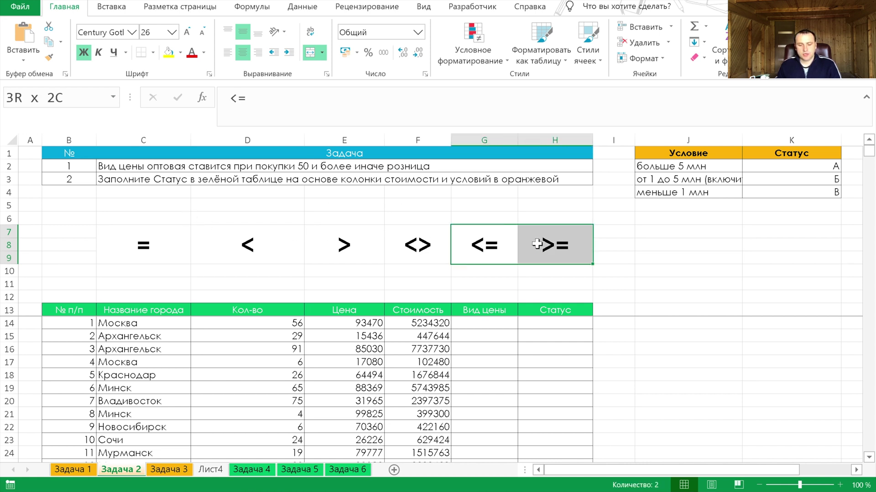
click(525, 245)
click(486, 245)
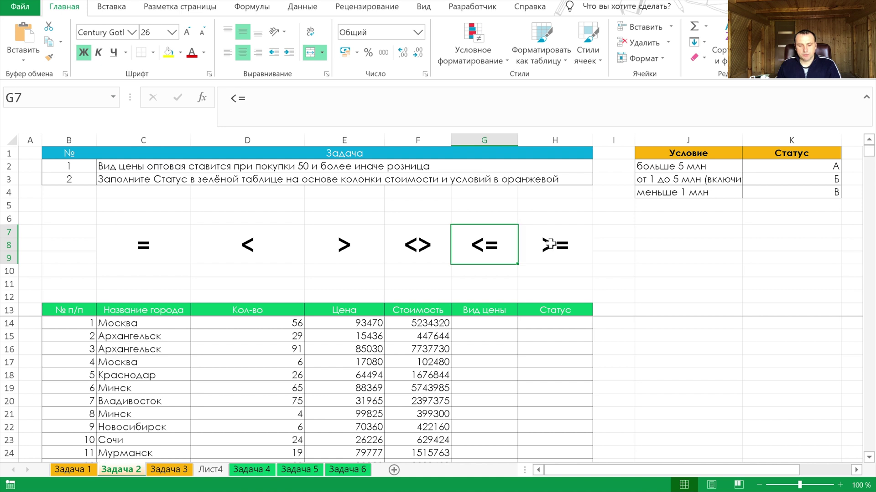
click(554, 243)
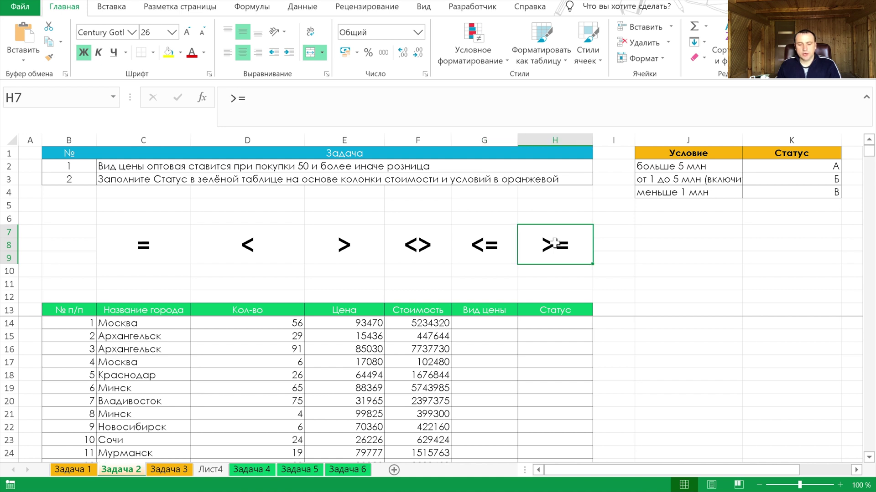
click(479, 246)
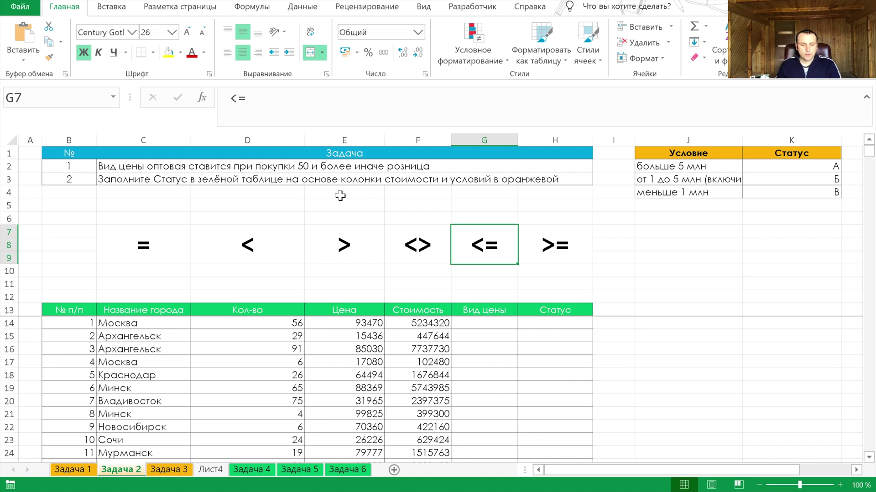
click(112, 167)
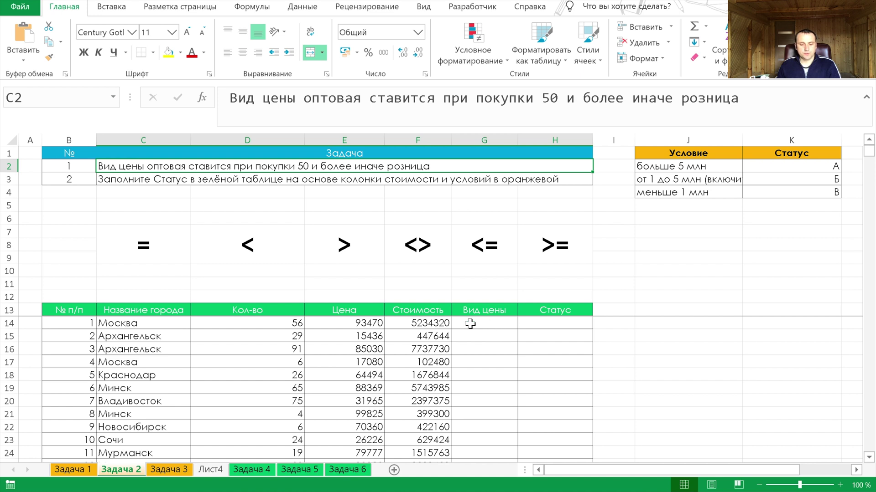
click(477, 326)
Enter =ЕСЛИ(D14>=50;"Оптовая";"Розница") in G14.
text(=если)
key(Tab)
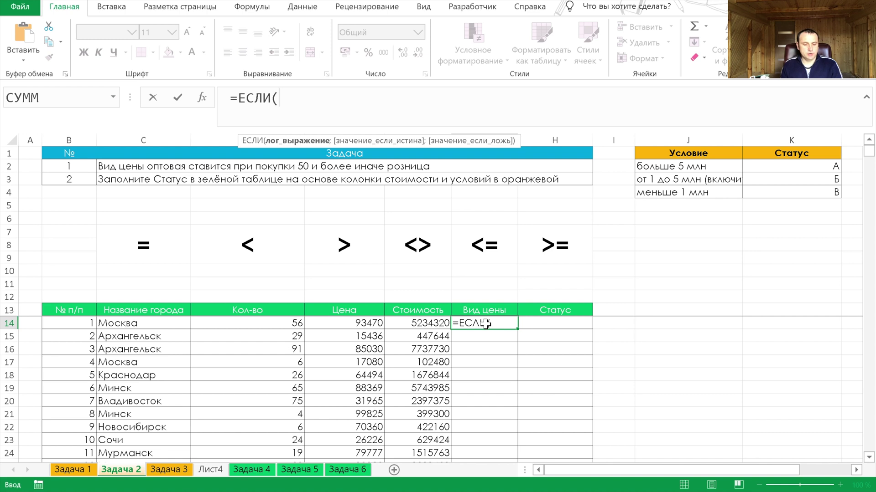
key(Left)
key(Left)
key(Left)
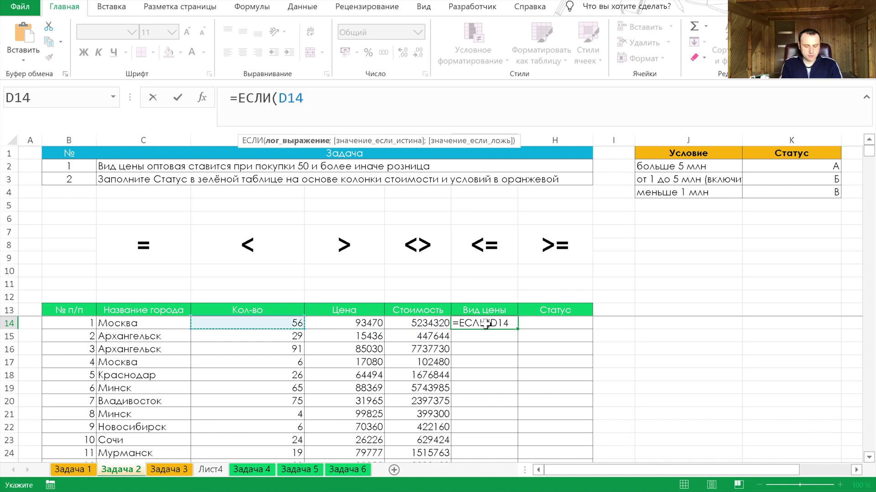
text(>=)
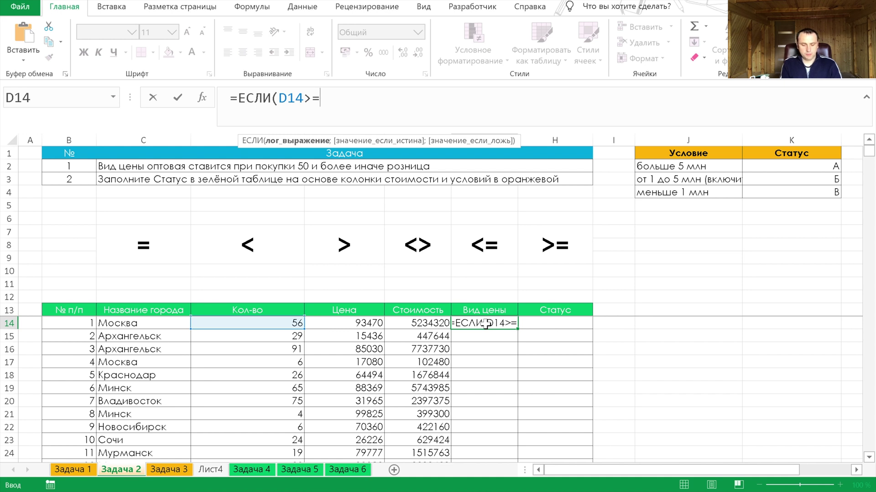
text(50;")
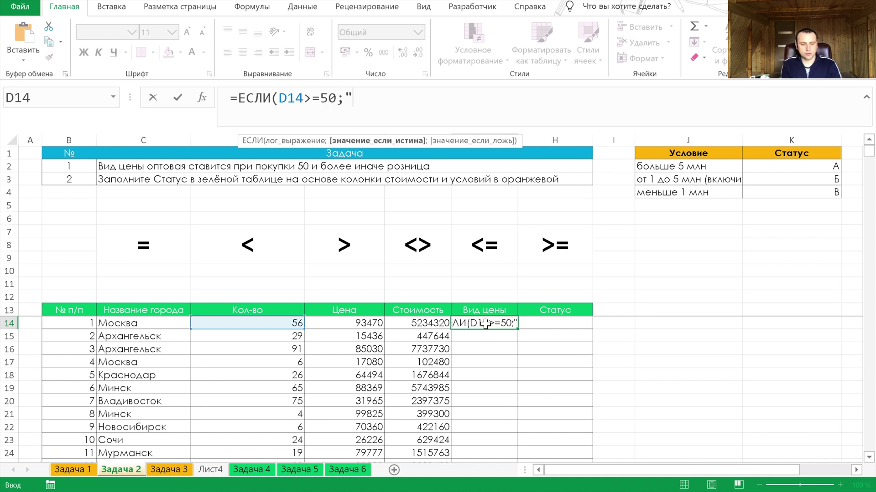
text(Оптовая";"Розница")
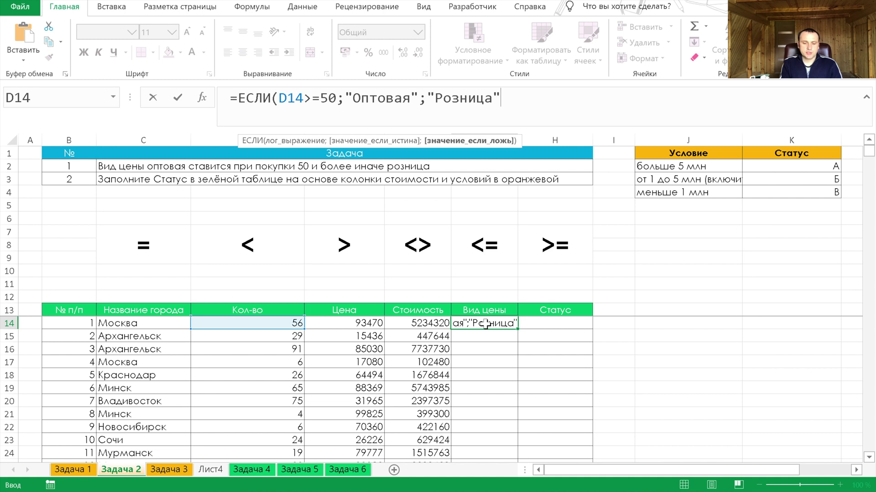
text())
key(Return)
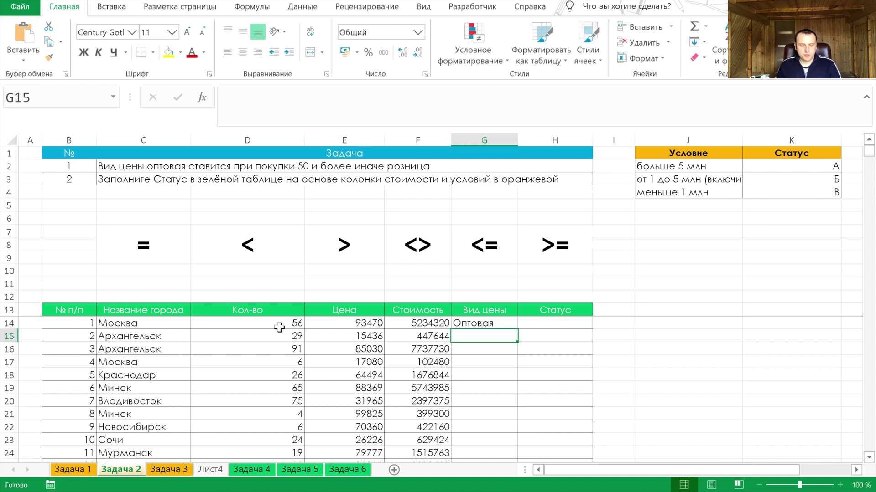
Test G14 by entering 50 in D14, undo it, and review the formula.
click(280, 326)
text(50)
key(Return)
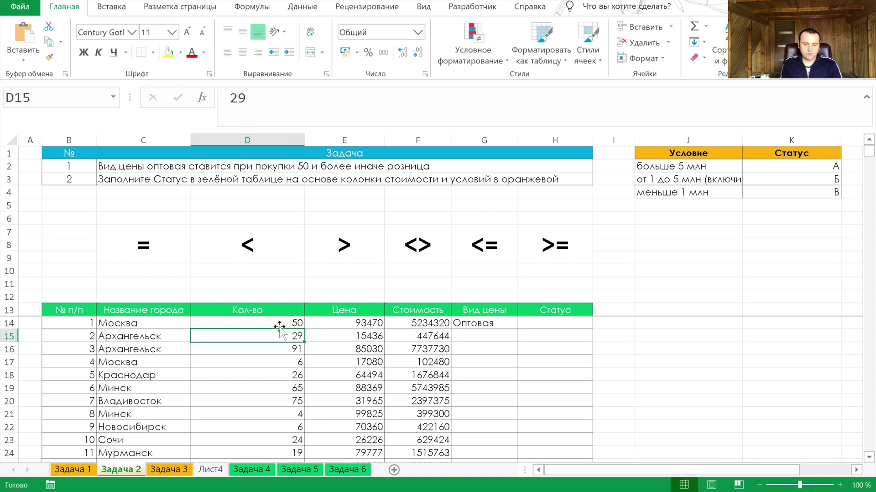
key(ctrl+z)
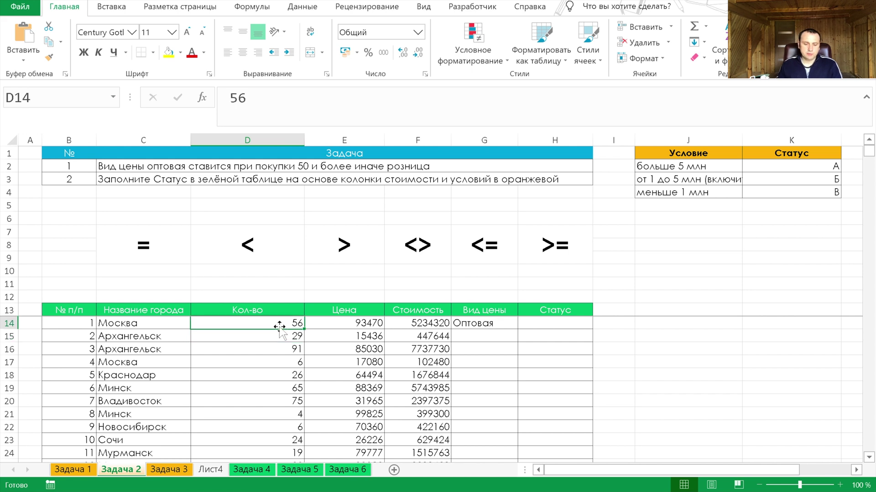
click(459, 322)
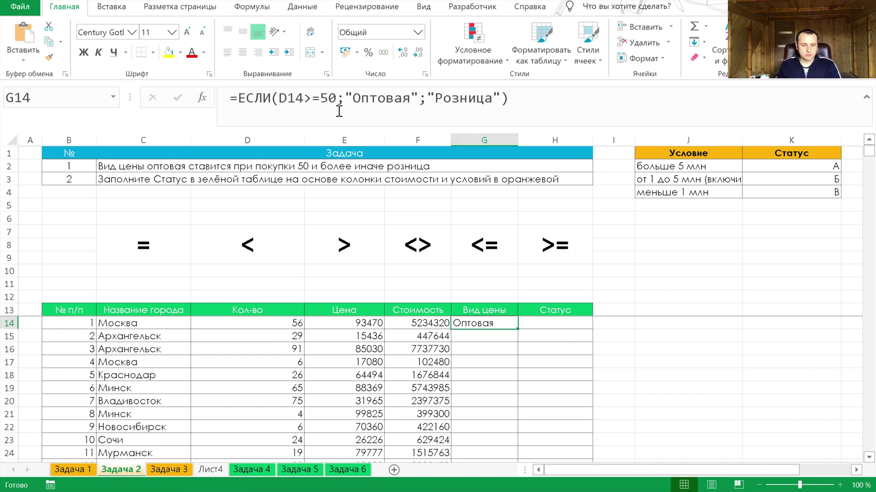
click(315, 97)
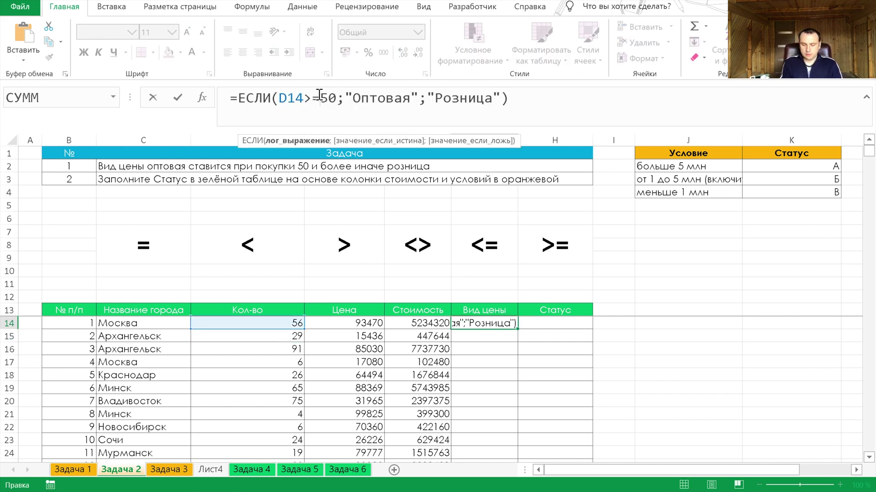
key(Return)
Enter 50 in D14 again to check the result, then restore the quantity 56.
key(Left)
key(Left)
key(Left)
key(Up)
text(50)
key(Return)
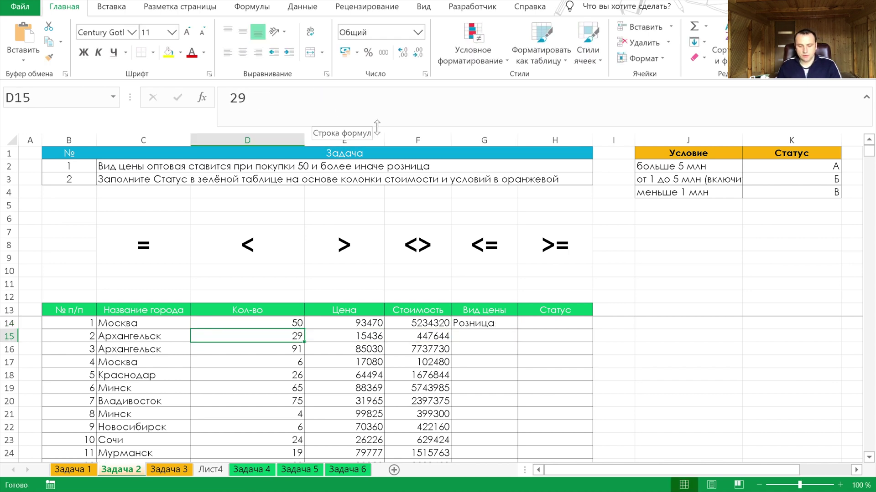
key(Up)
text(56)
key(ctrl+Return)
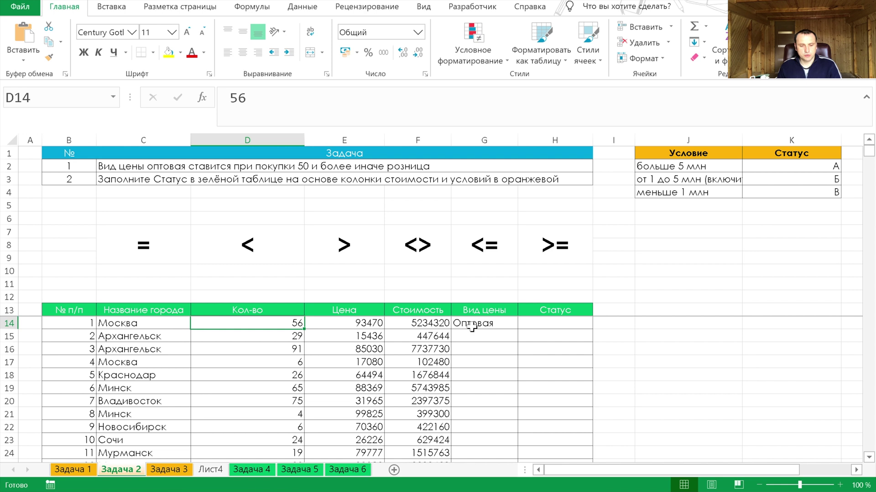
Recheck the G14 formula and fill it down the Вид цены column.
click(472, 327)
click(312, 97)
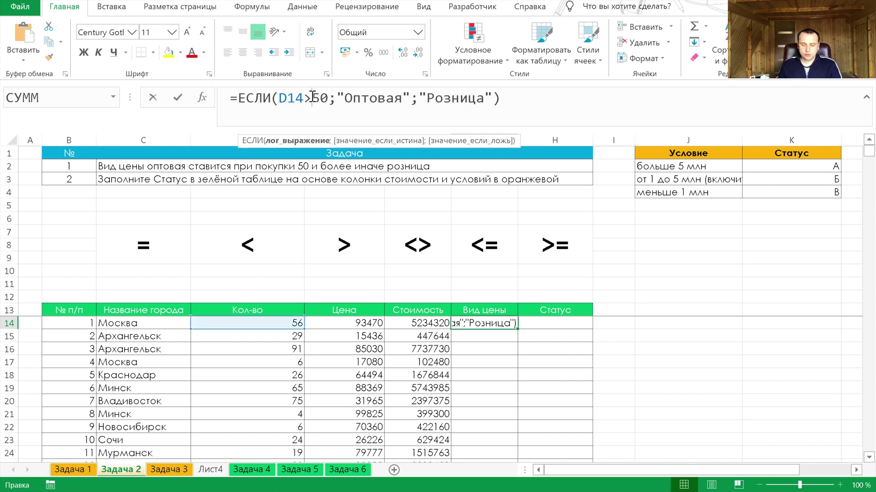
key(Return)
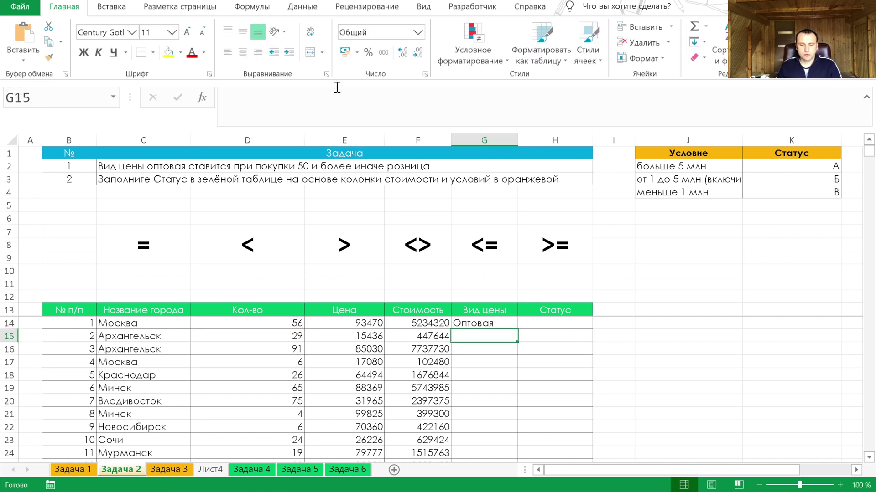
click(504, 323)
double_click(517, 328)
Review the Статус conditions in J2:J4: under 1 млн, 1–5 млн, and over 5 млн.
click(499, 325)
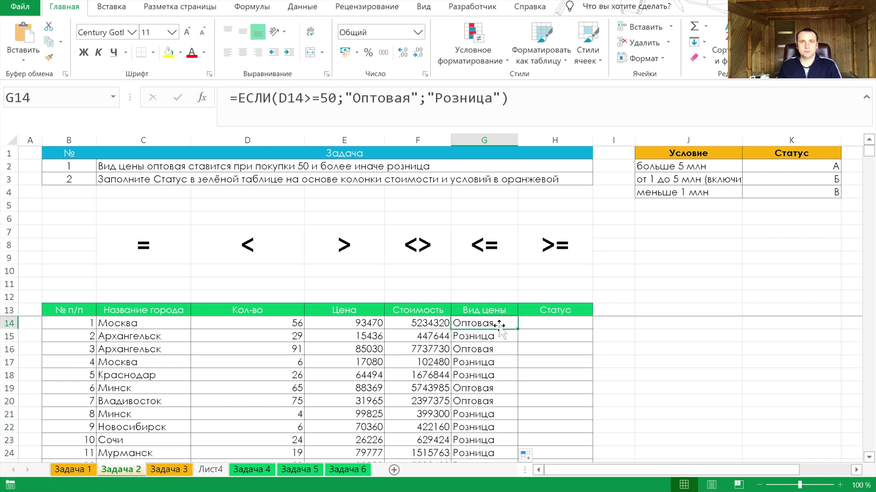
click(552, 324)
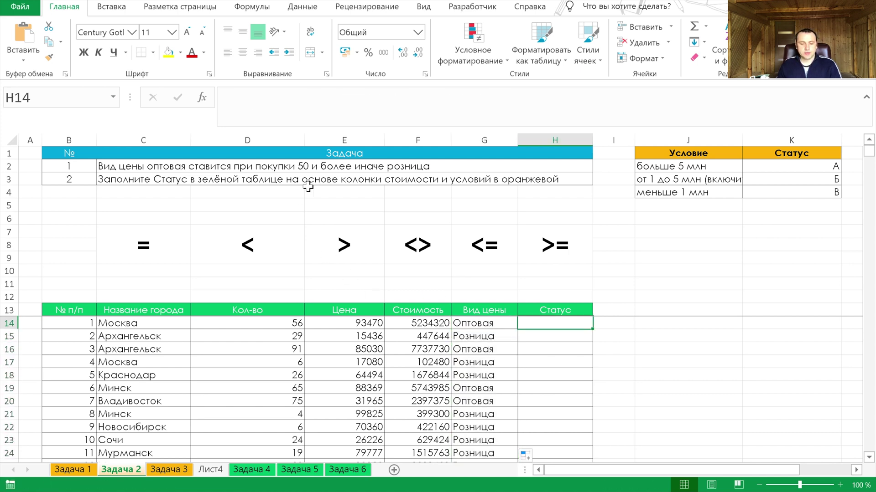
click(670, 179)
click(682, 200)
click(681, 167)
click(682, 178)
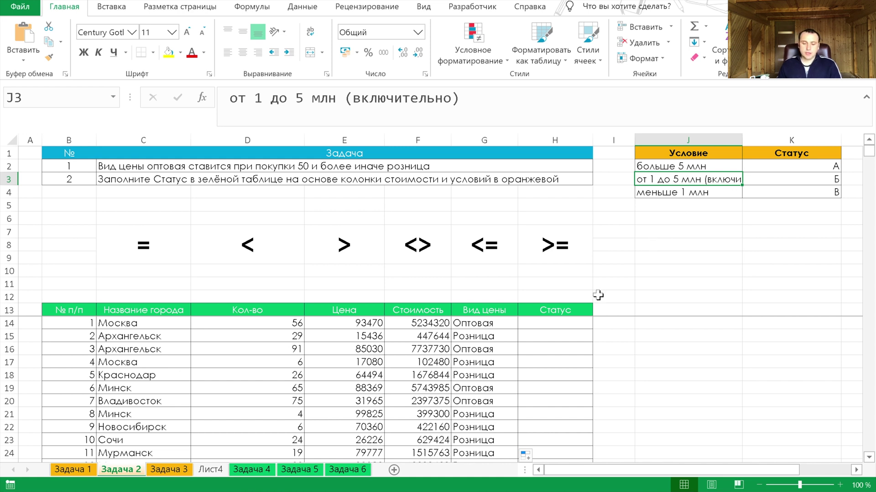
Start an ЕСЛИ formula in H14, the first Статус cell.
click(572, 325)
text(=eсли)
key(Tab)
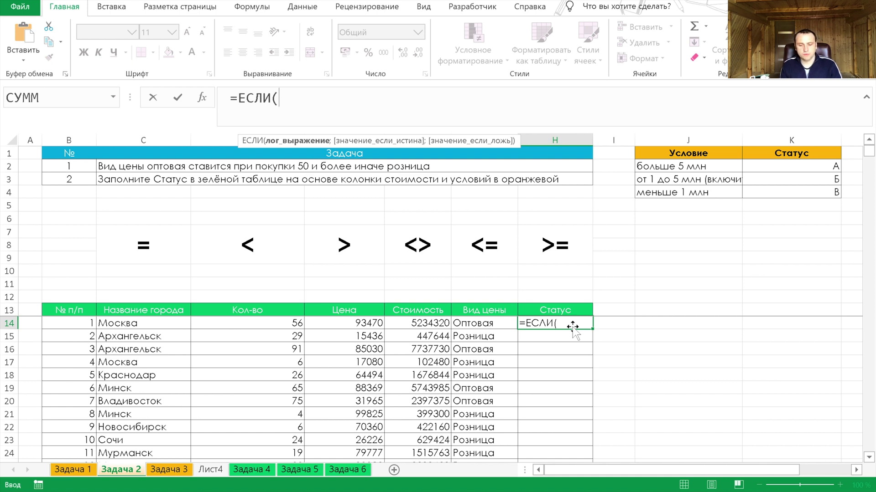
Set the first condition: cost in F14 below 1000000 returns В.
key(Left)
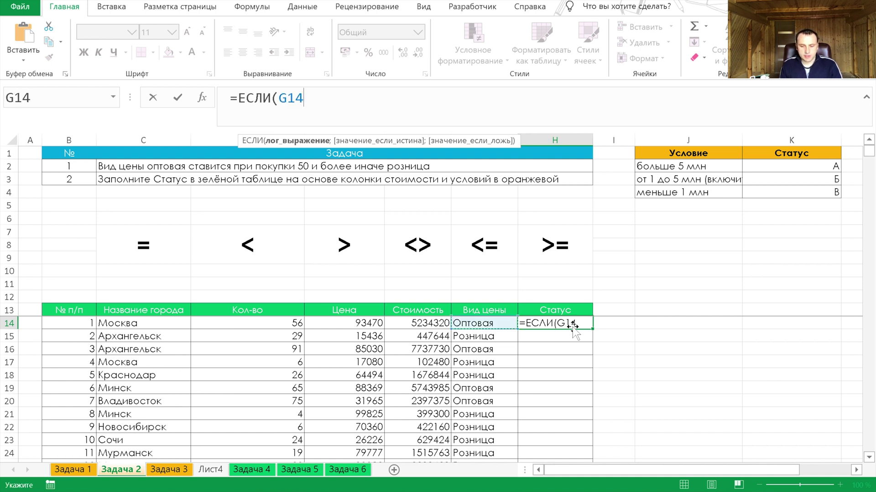
key(Left)
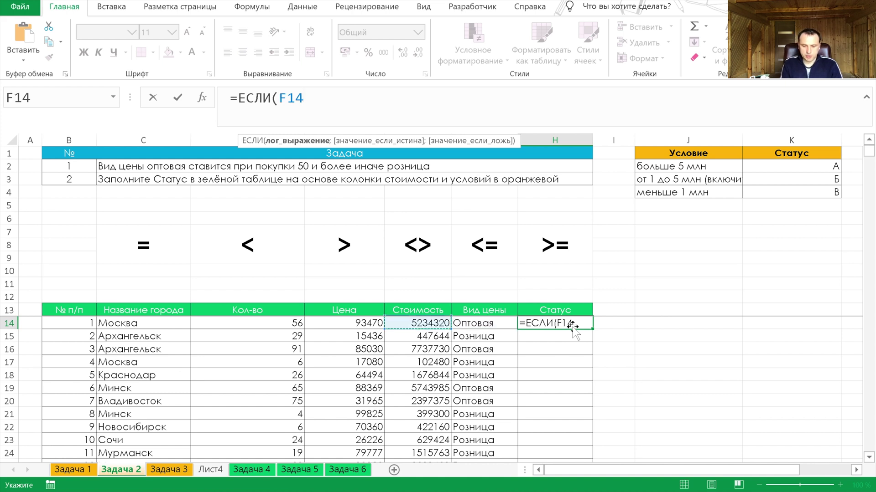
text(<1000000;)
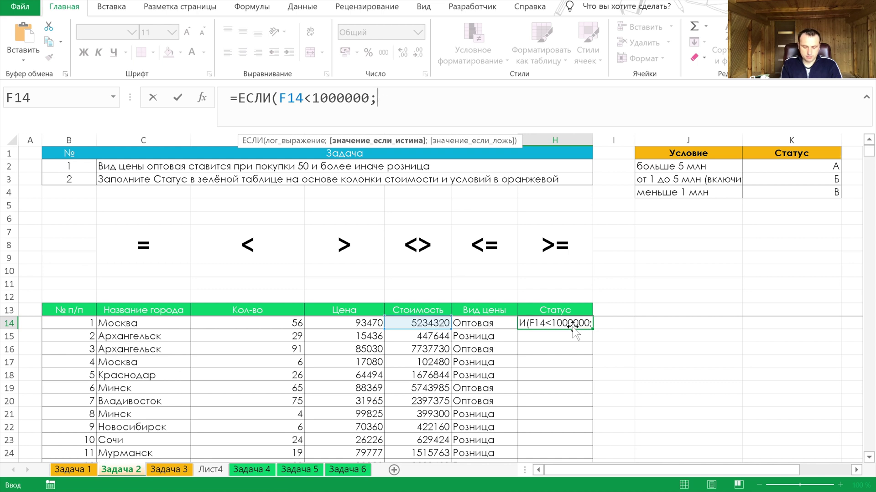
text(")
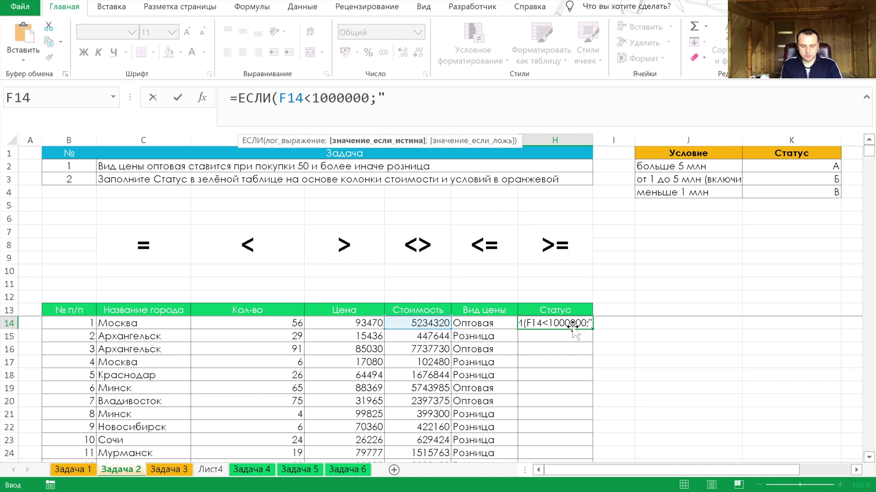
text(В";)
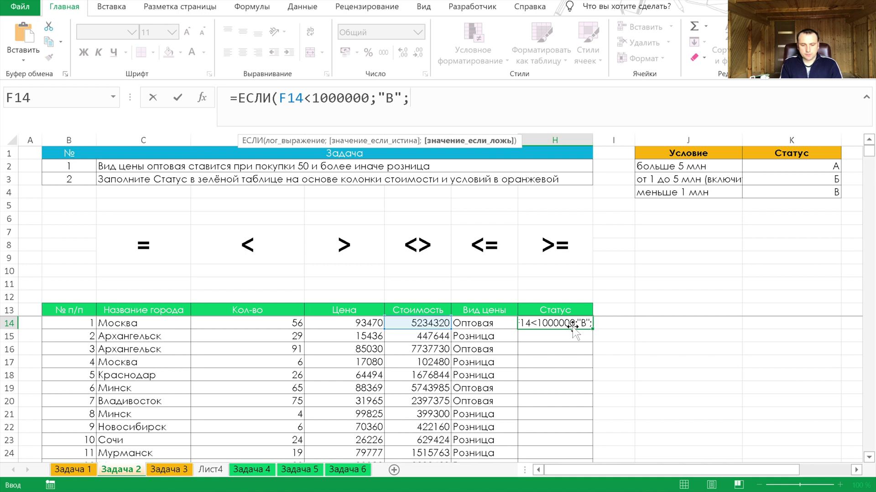
Add a nested ЕСЛИ on a new line: F14 below 5000000 returns Б, otherwise А.
key(alt+Return)
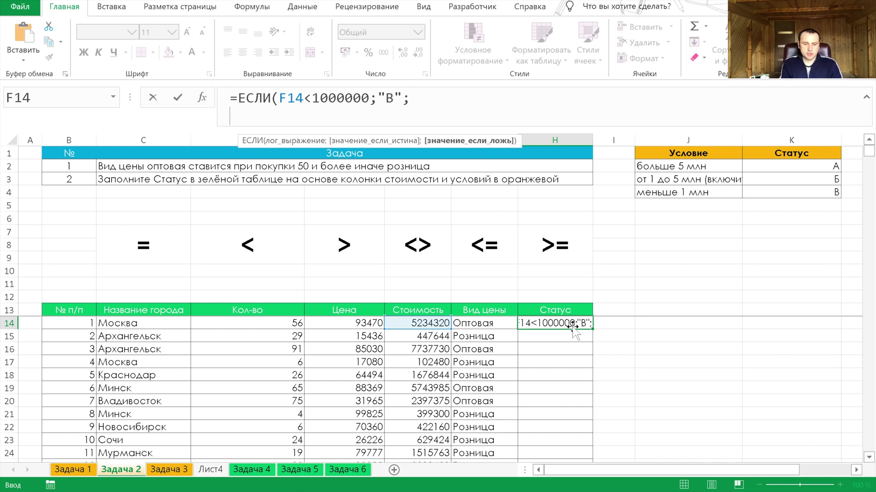
text(если)
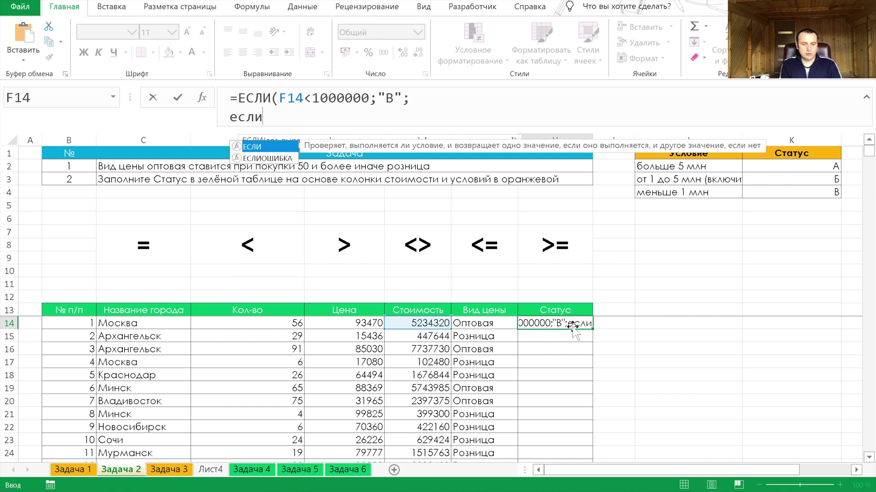
key(Tab)
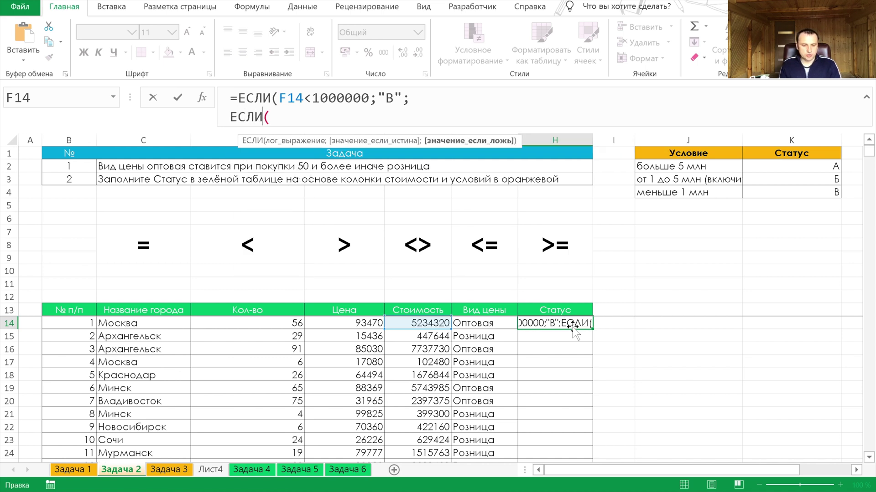
key(Left)
key(Left)
key(Left)
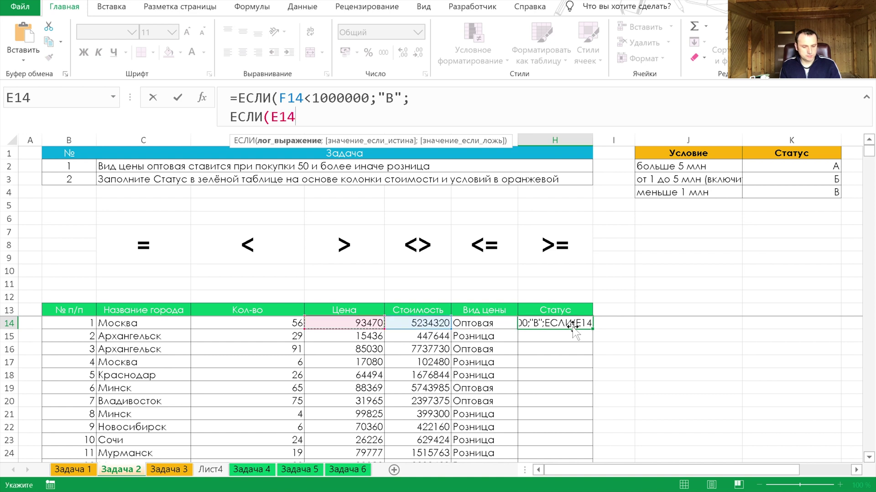
key(Left)
key(Right)
key(Right)
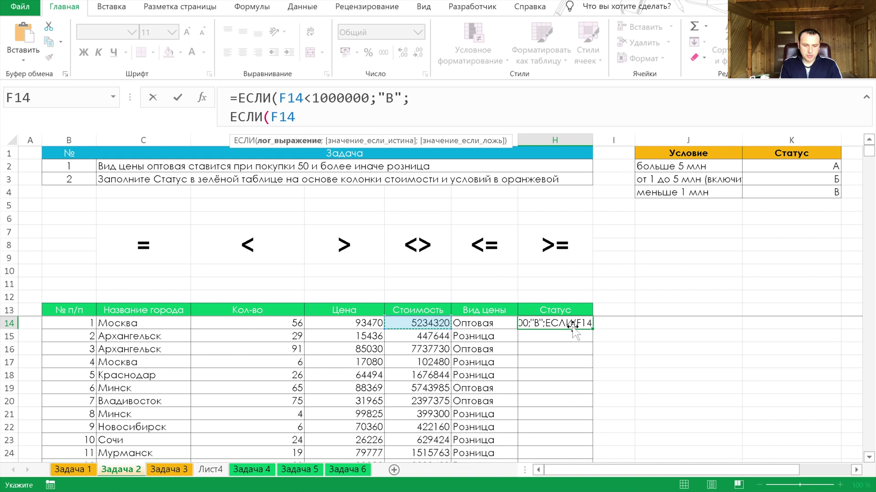
text(<5000000)
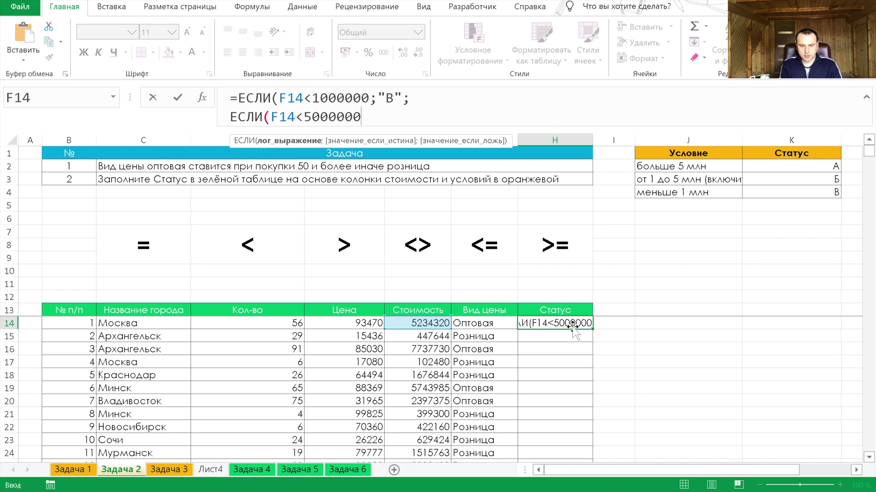
text(;)
text("Б)
text(";")
text(A)
text(")))
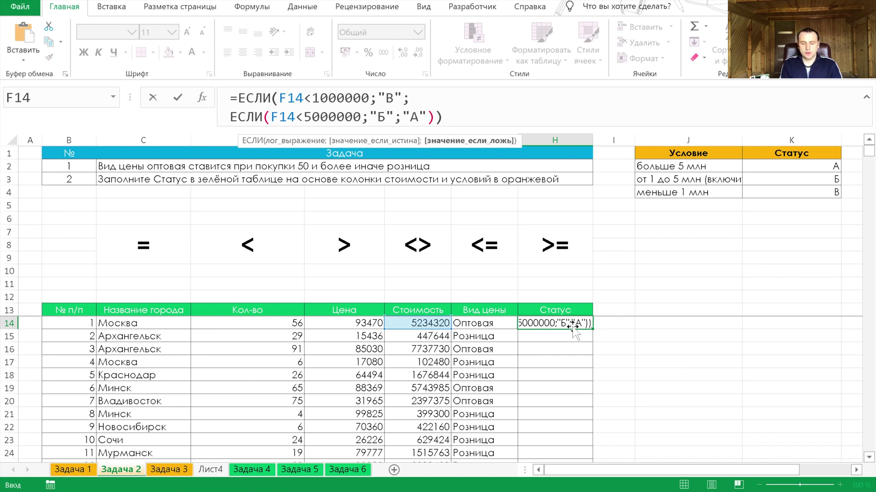
key(Return)
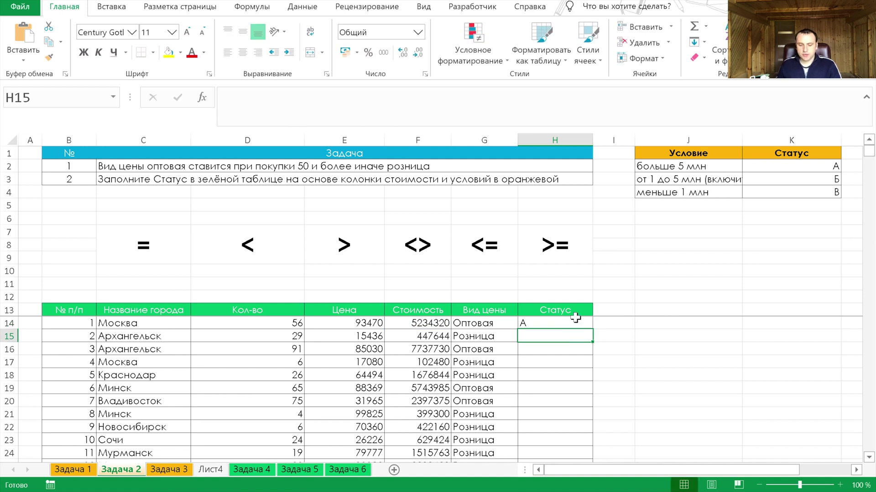
Fill the nested status formula from H14 down column H.
click(576, 323)
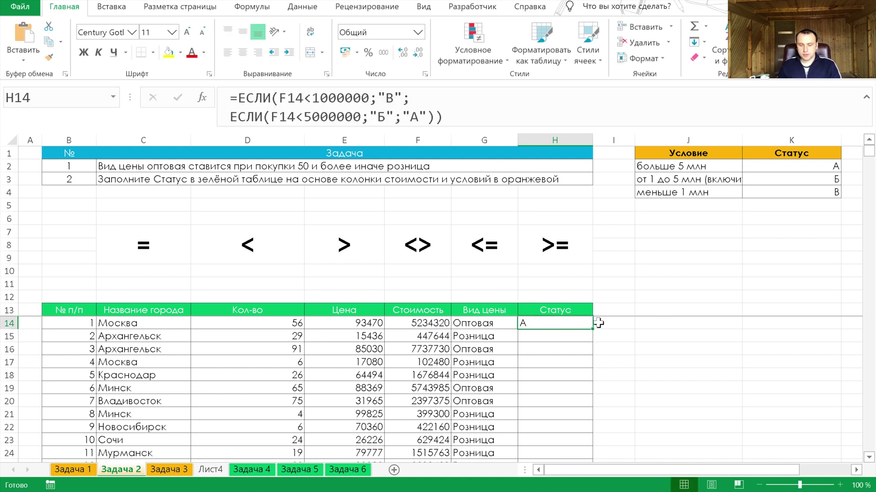
drag(594, 328, 594, 328)
double_click(594, 328)
click(569, 325)
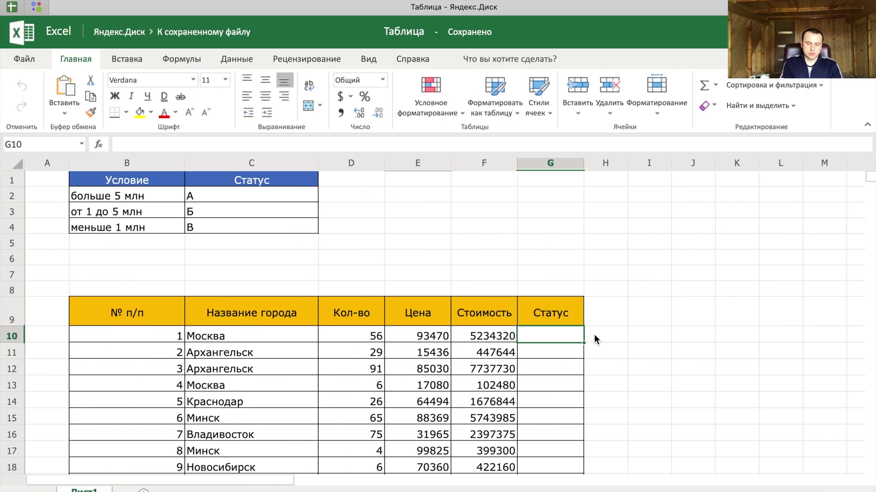
In G10 enter =ЕСЛИМН(F10<1000000;"В";F10<5000000;"Б";F10>5000000;"А").
text(=еслимн)
key(Tab)
click(484, 336)
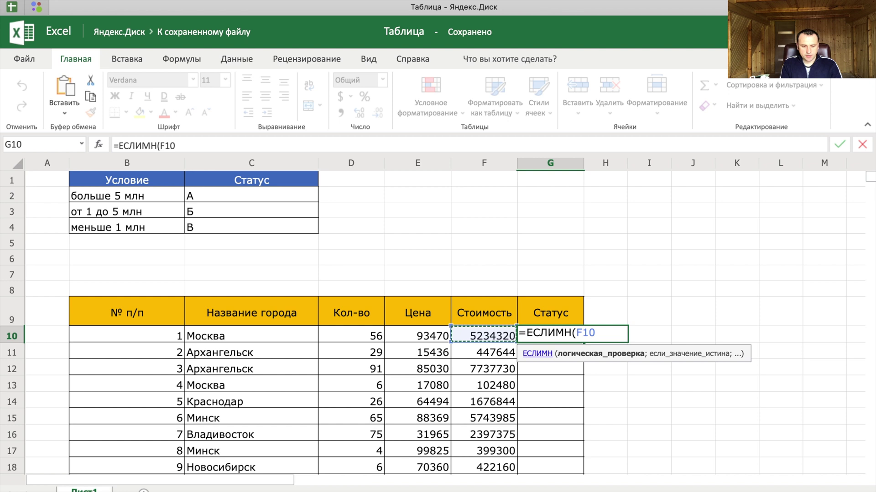
text(<)
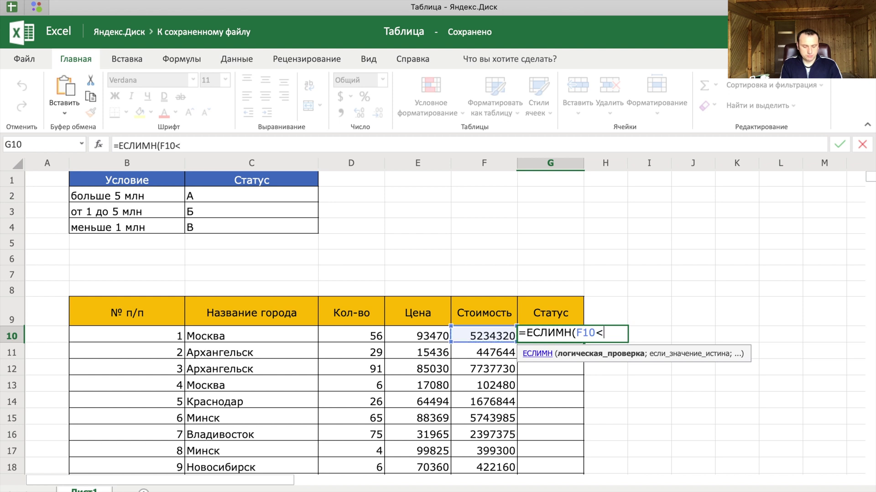
text(1000000$;)
key(BackSpace)
key(BackSpace)
text(;")
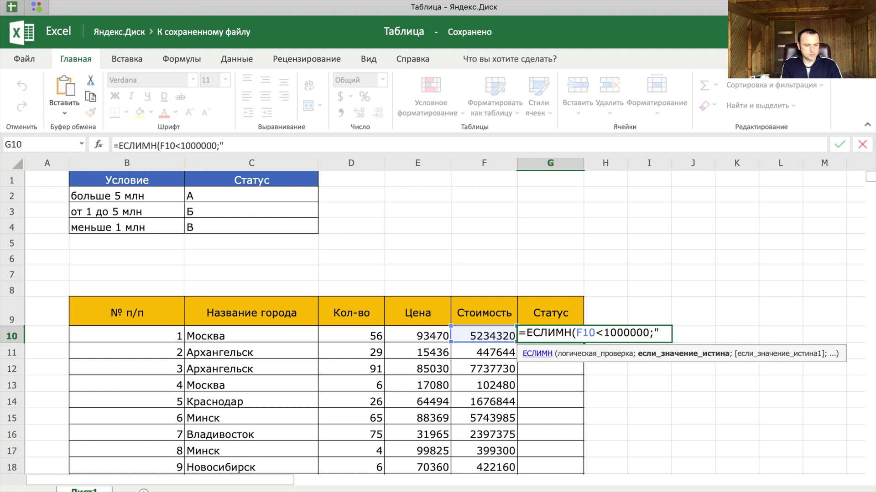
text(В)
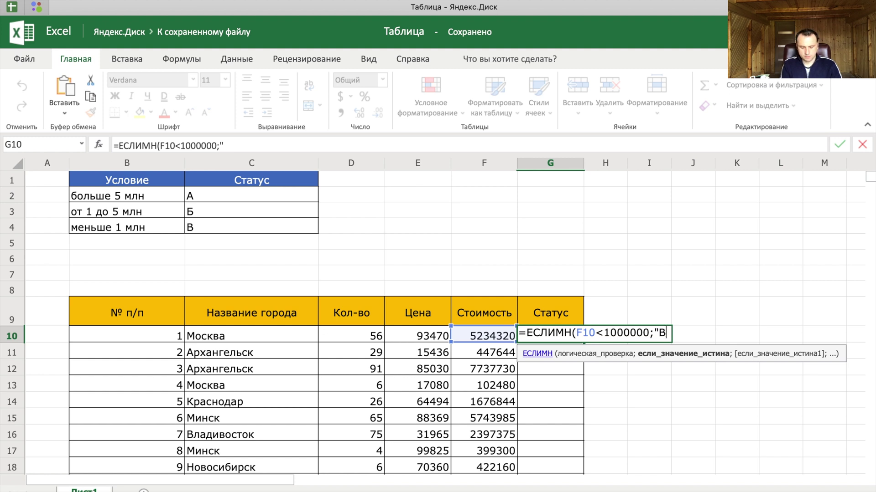
text(";)
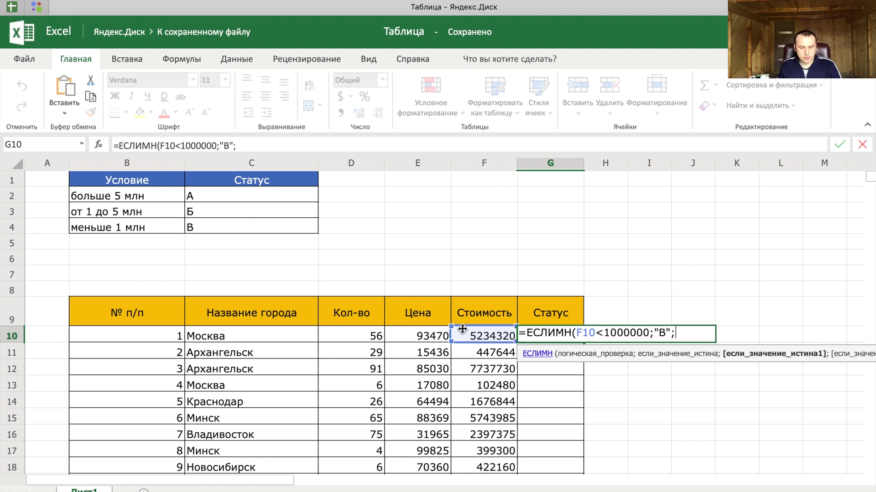
click(476, 334)
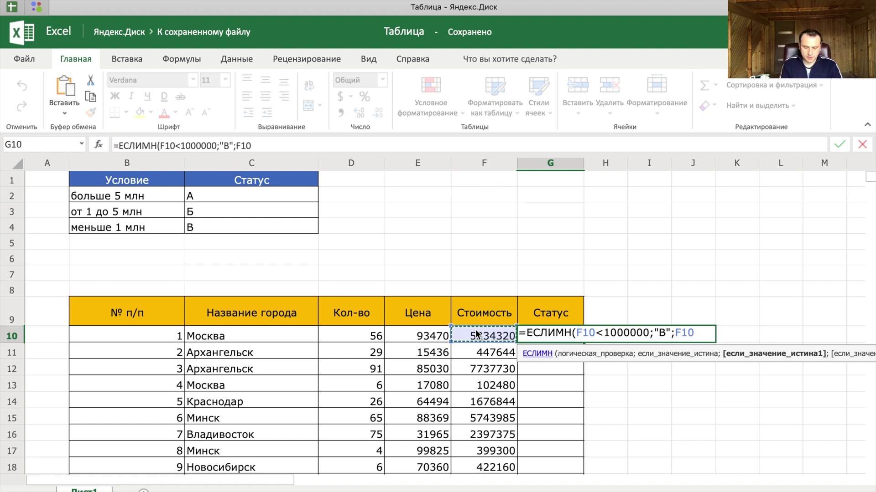
text(<5000000)
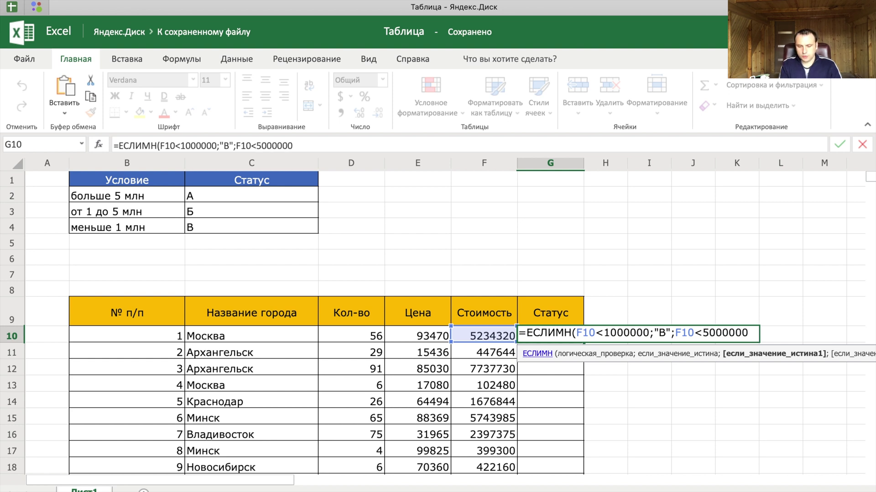
text(;"Б";)
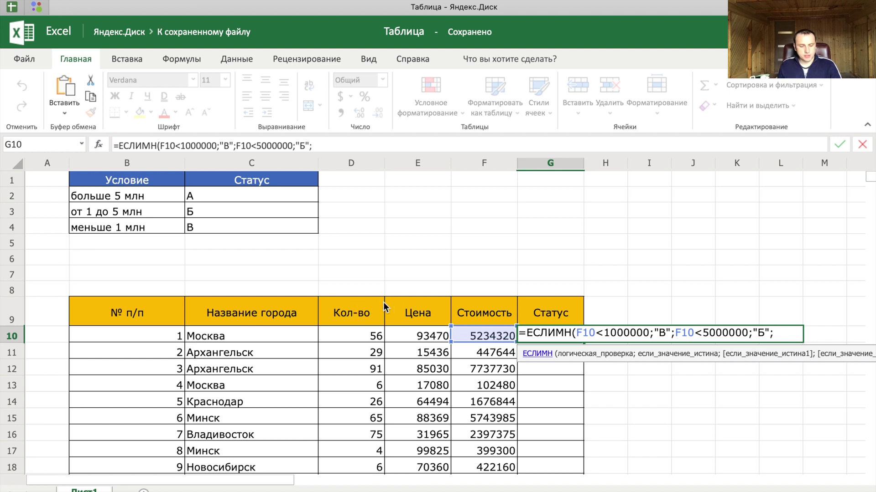
click(492, 335)
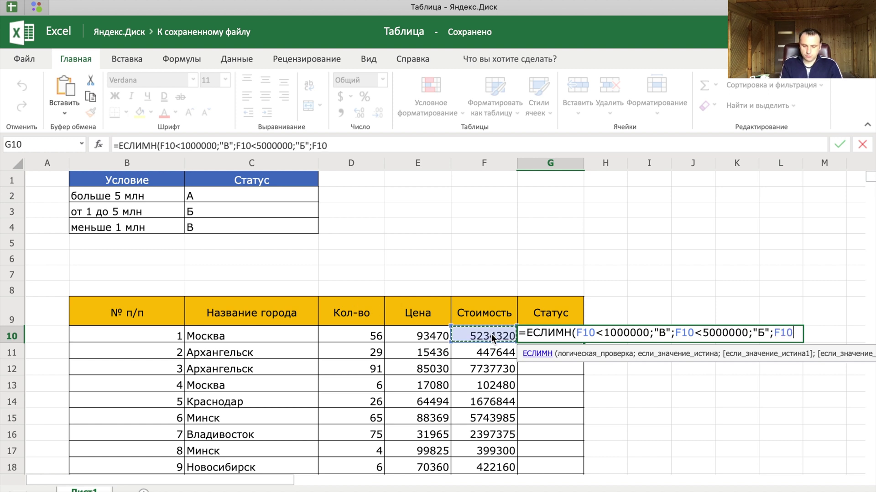
text(>)
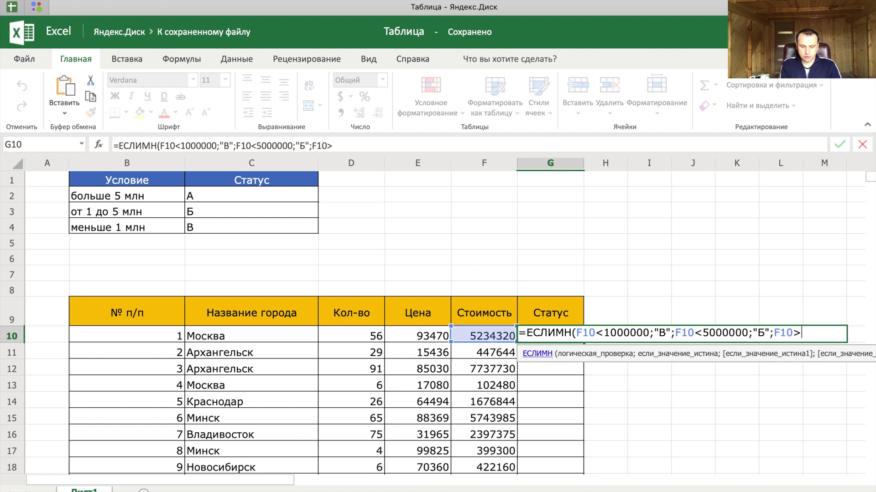
text(5000000;)
text("A)
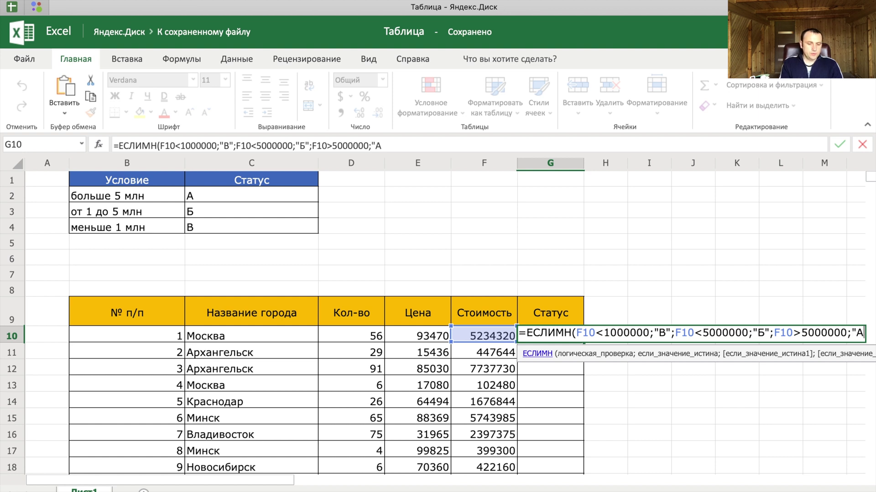
text("))
key(Return)
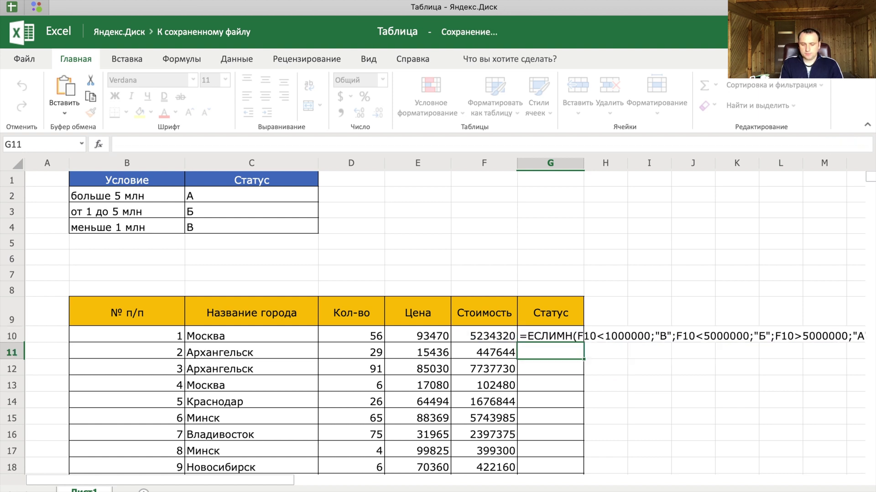
Copy the G10 status formula down to G18 and spot-check G12 and G14.
click(568, 337)
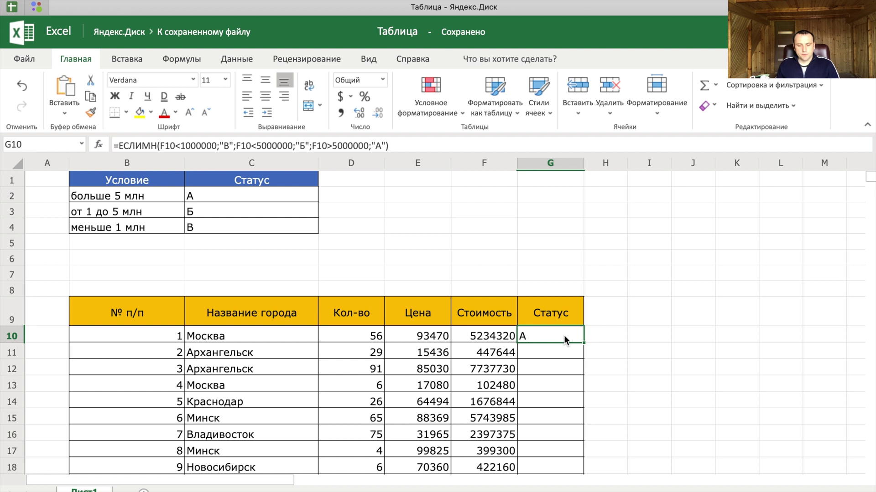
drag(583, 343, 558, 468)
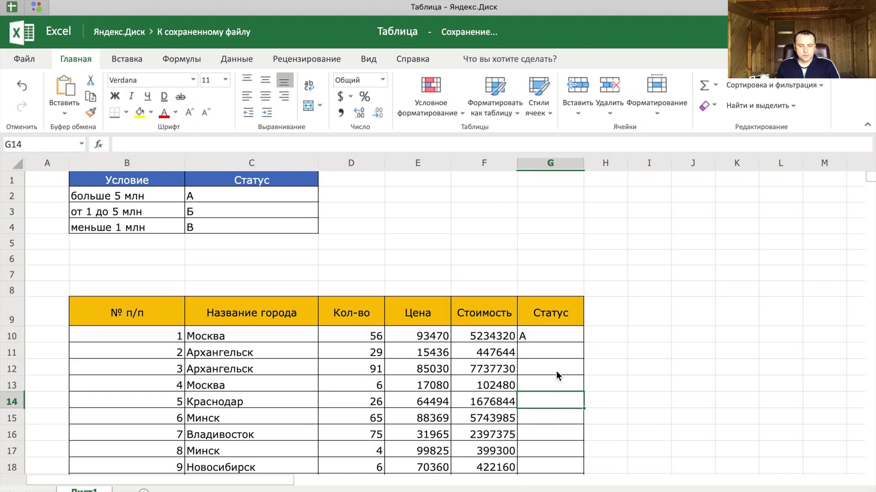
click(552, 336)
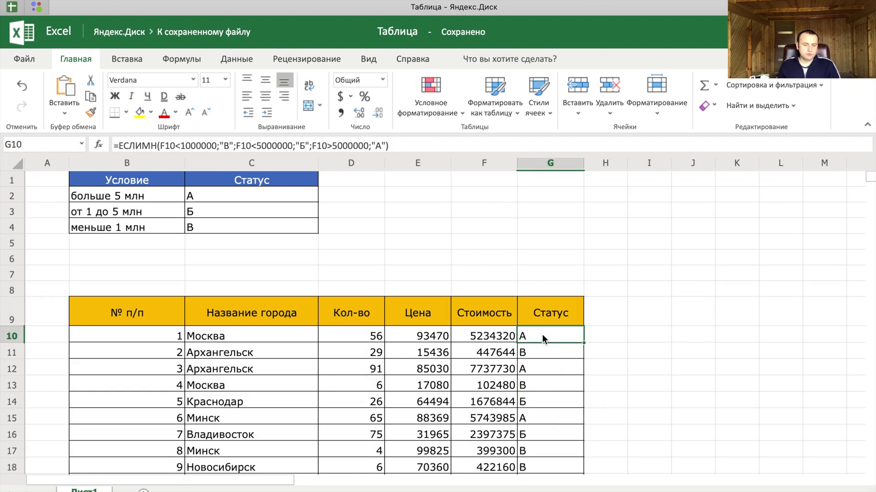
click(564, 370)
click(559, 404)
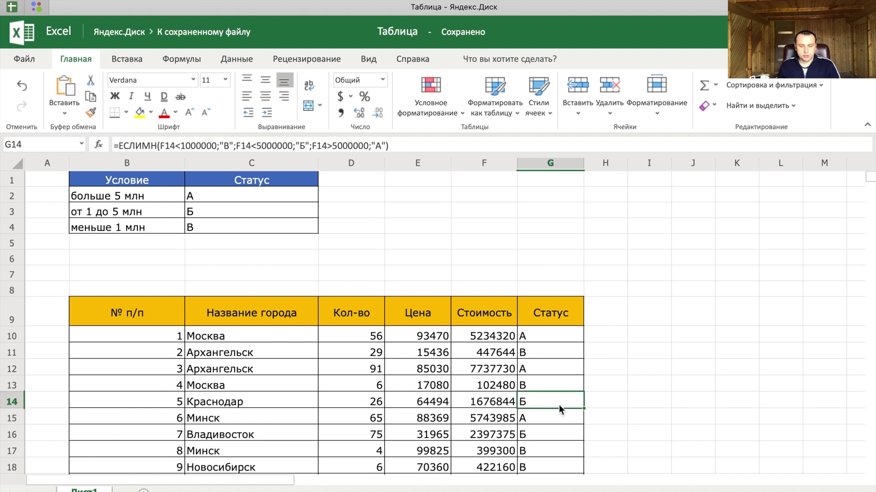
Right-align the statuses in G10:G18 and recheck the formulas in several rows.
drag(551, 339, 550, 460)
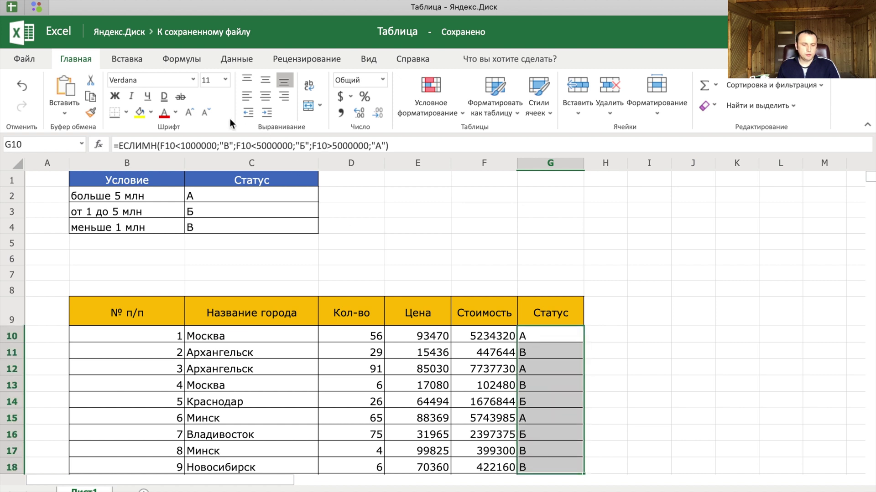
click(284, 98)
click(563, 373)
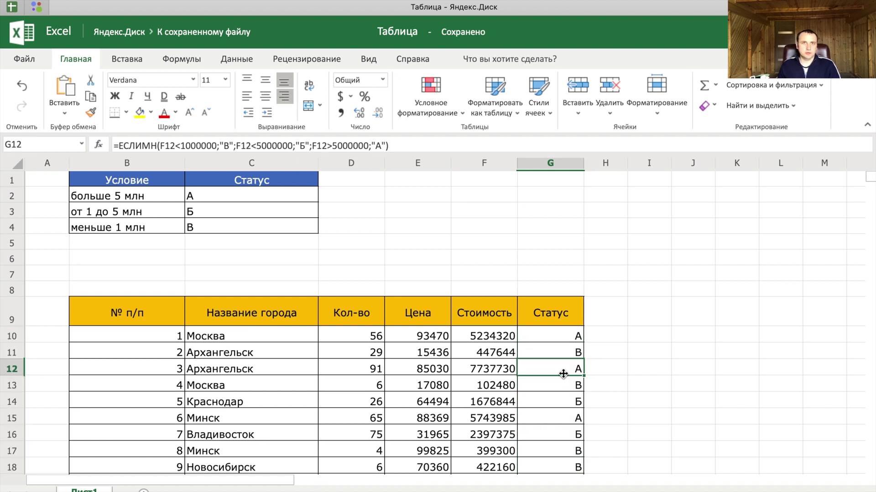
click(520, 338)
click(547, 377)
click(559, 402)
click(563, 419)
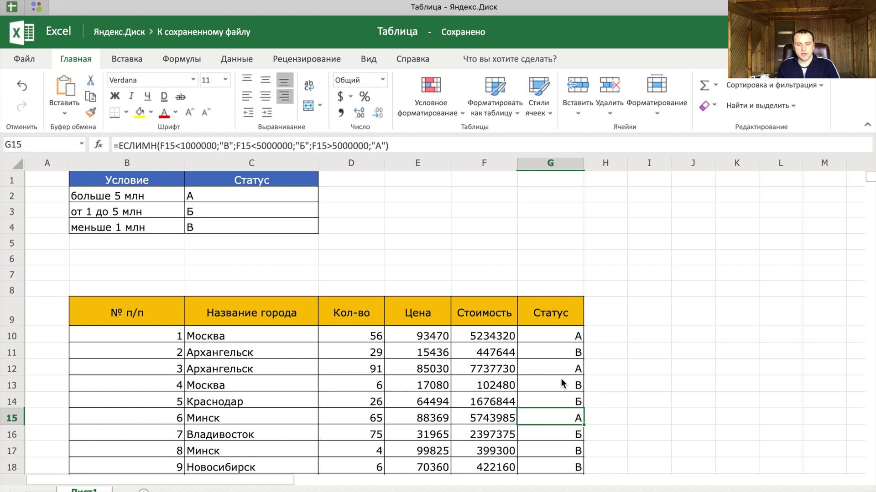
click(557, 342)
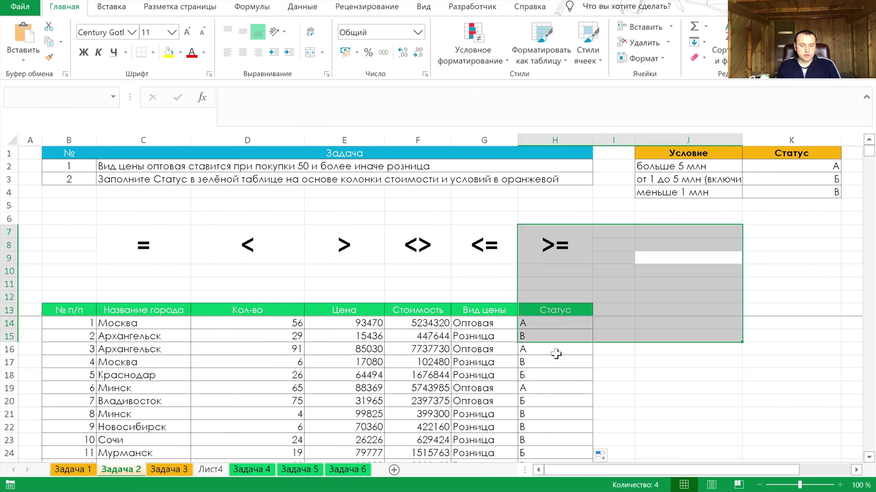
Check the column H status formulas, then go to Задача 3 and select G9.
click(554, 349)
click(557, 325)
click(562, 358)
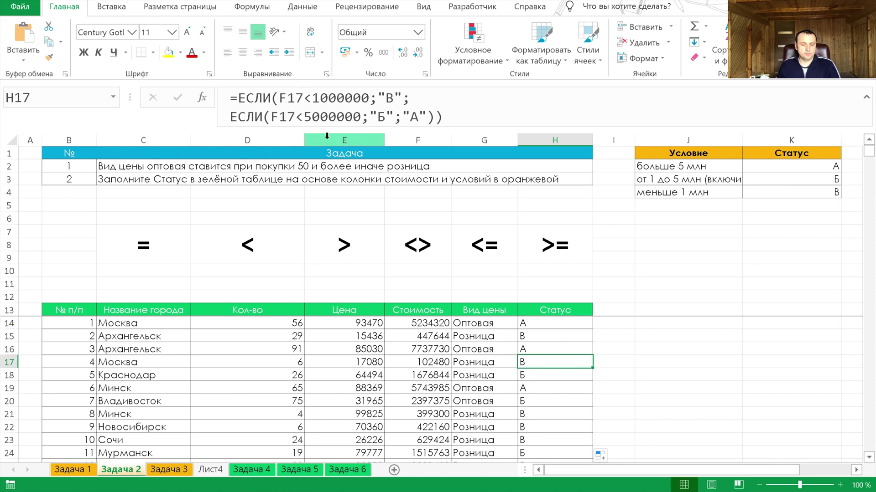
click(167, 470)
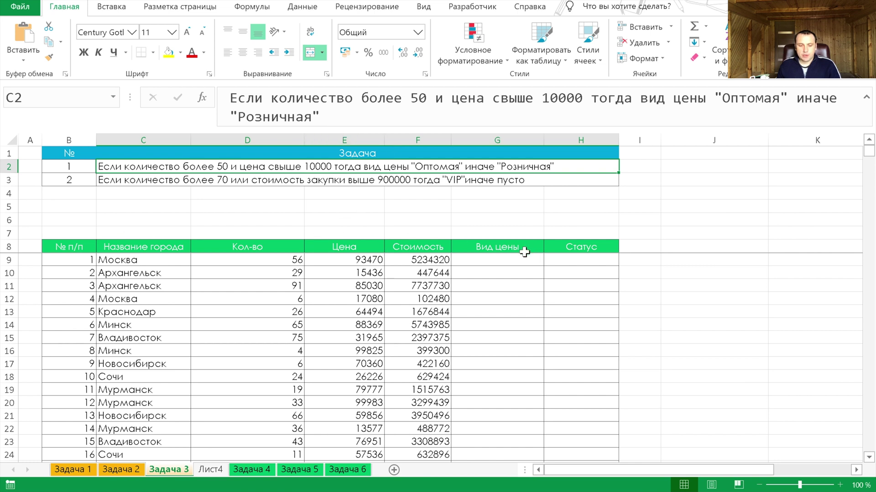
click(490, 262)
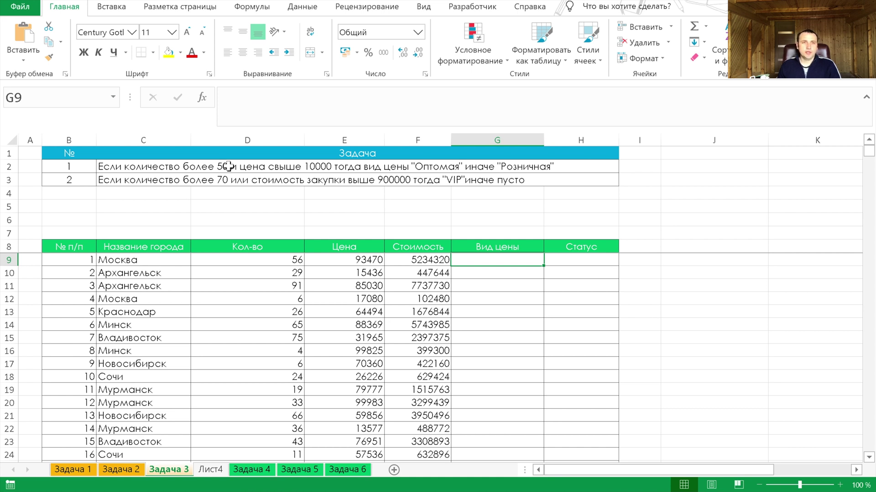
Enter =ЕСЛИ(И(E9>10000;D9>50);"Оптовая";"Розничная") in G9.
text(=ЕСЛИ(и()
click(381, 260)
text(>1000)
key(BackSpace)
key(BackSpace)
key(BackSpace)
key(BackSpace)
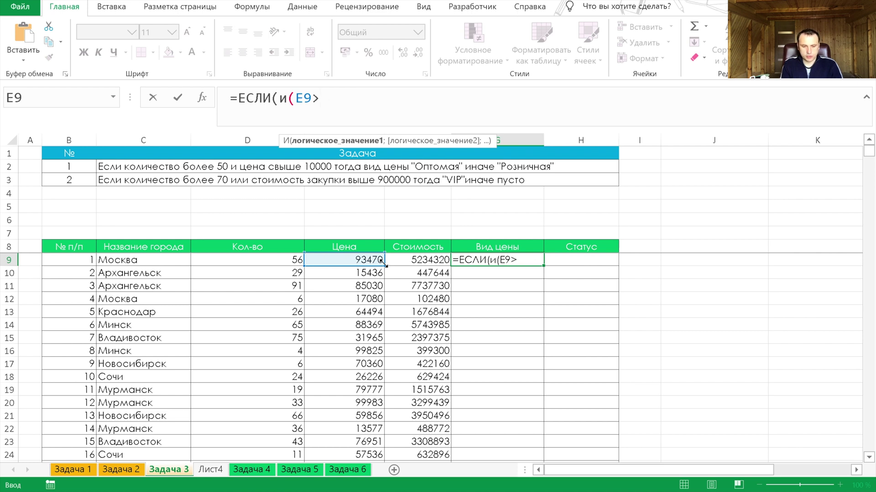
text(10000)
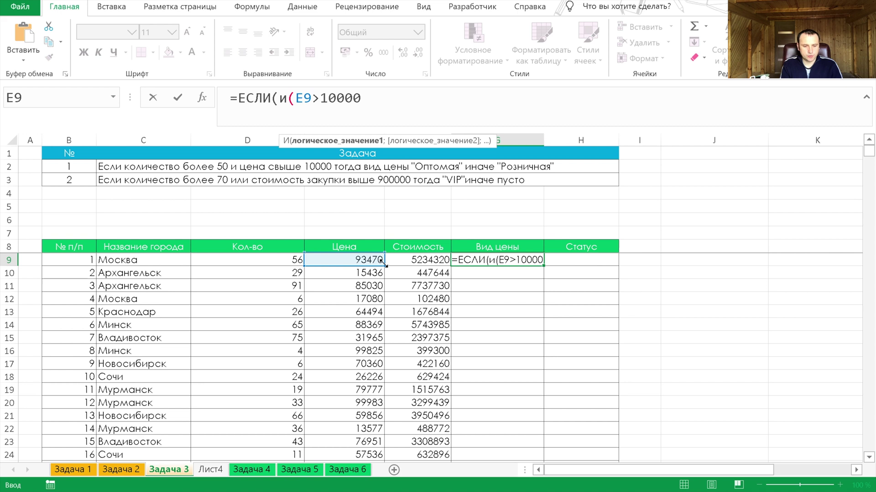
text(;)
click(276, 259)
text(>50))
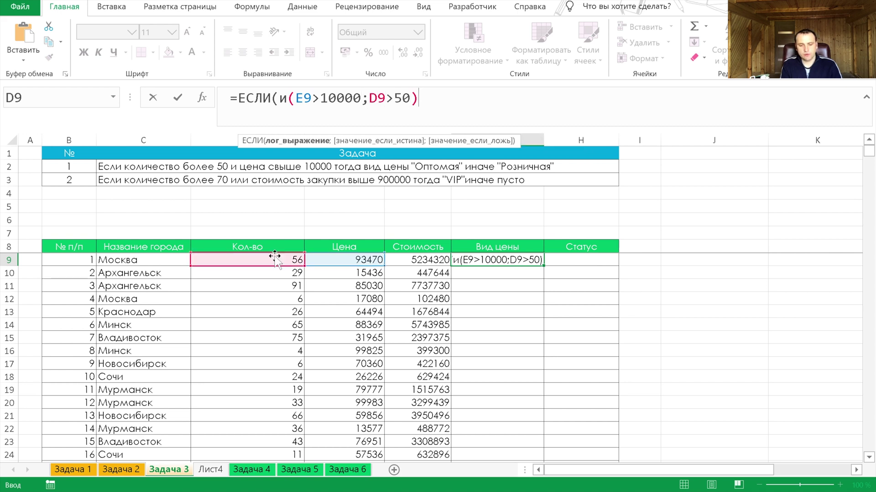
text(ж)
key(BackSpace)
text(;"Оптовая";"Розничная"))
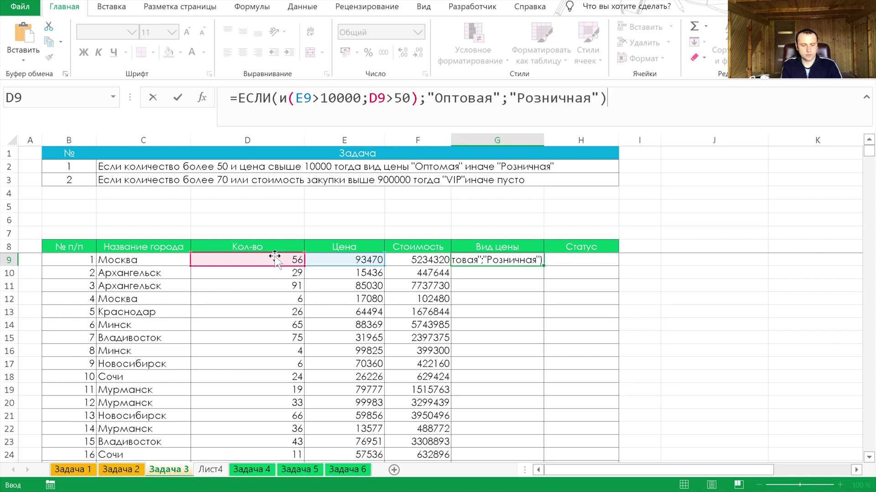
key(Return)
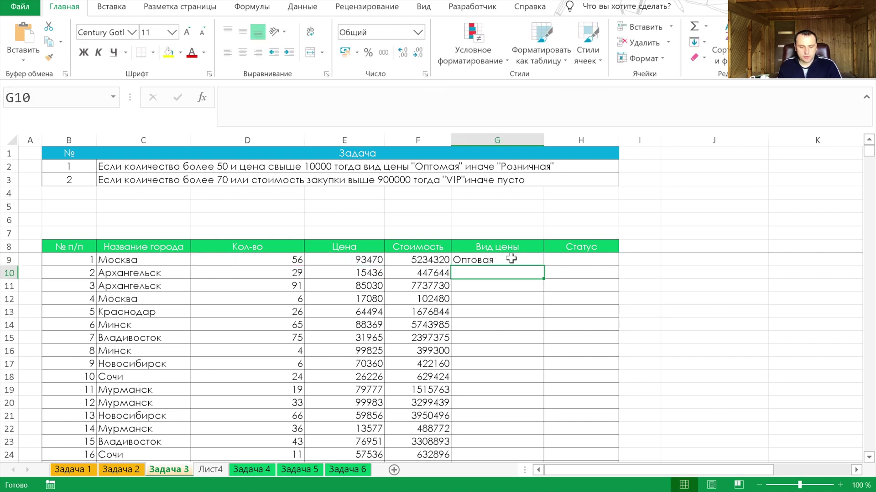
Copy the G9 formula down to G24 and check row 10's quantity and cost.
click(509, 259)
double_click(544, 266)
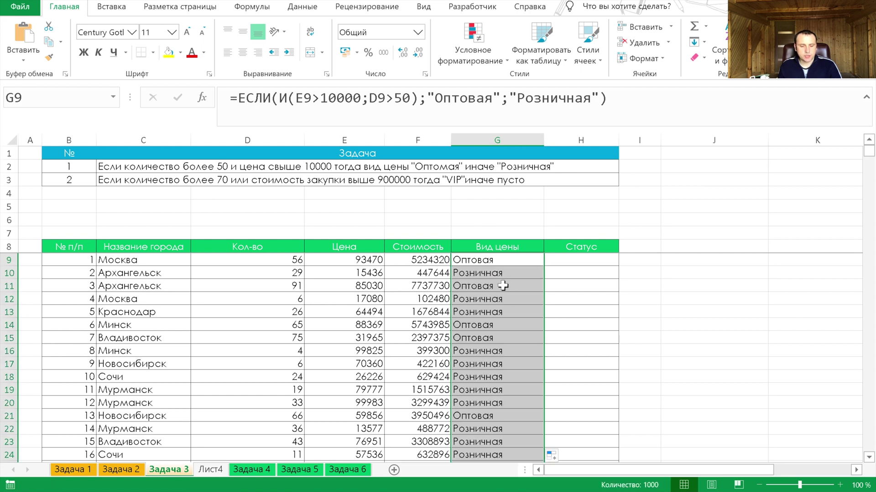
click(294, 273)
click(444, 273)
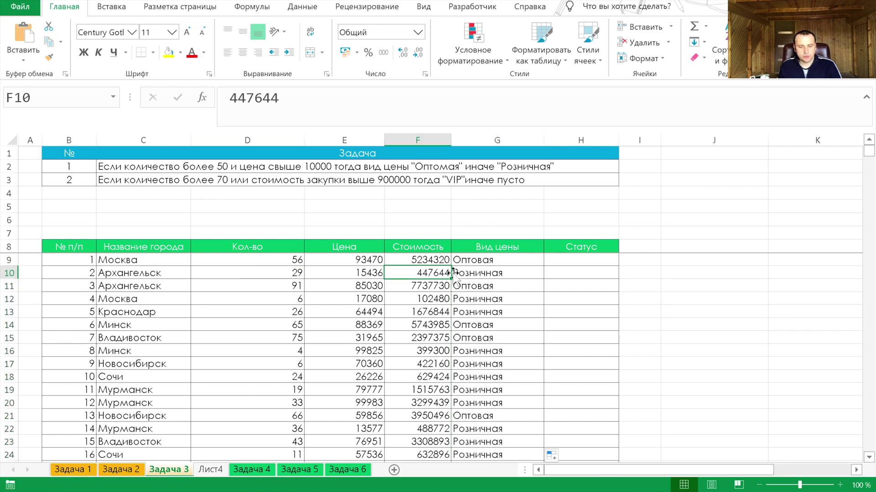
click(291, 273)
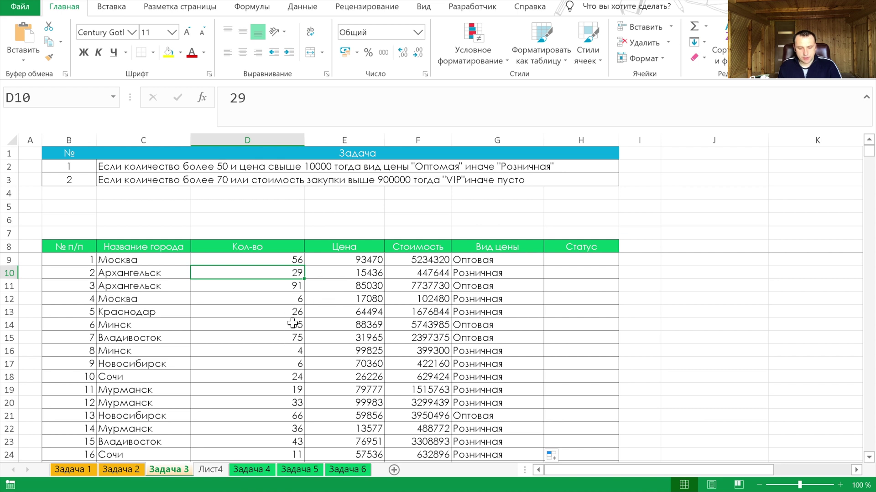
click(358, 325)
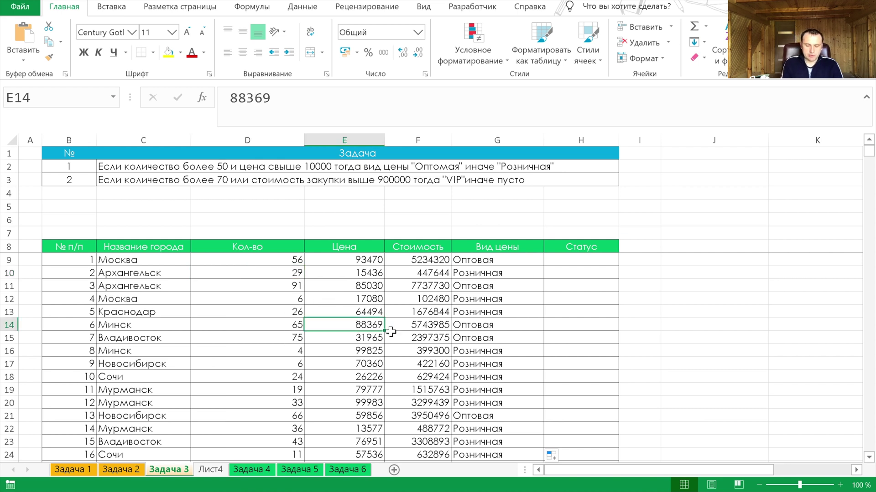
Lower the Минск price in E14 to 1000 and select its price type in G14.
text(1000)
key(Return)
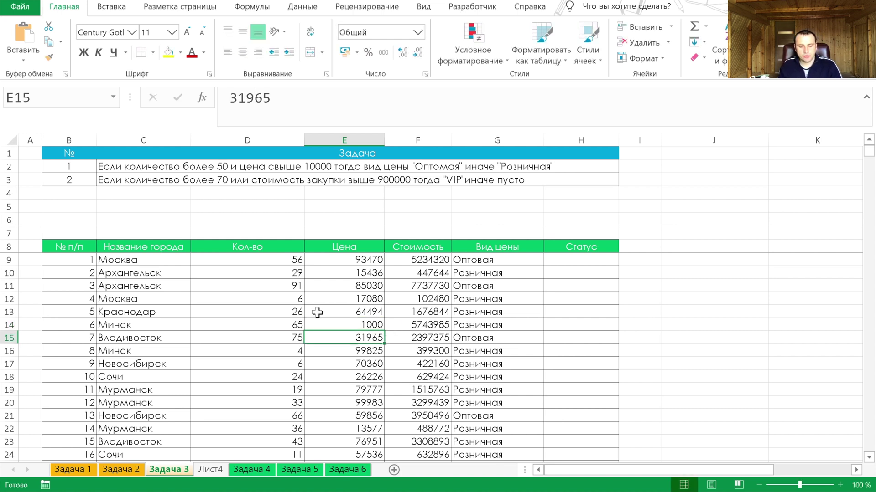
drag(269, 326, 462, 325)
click(461, 324)
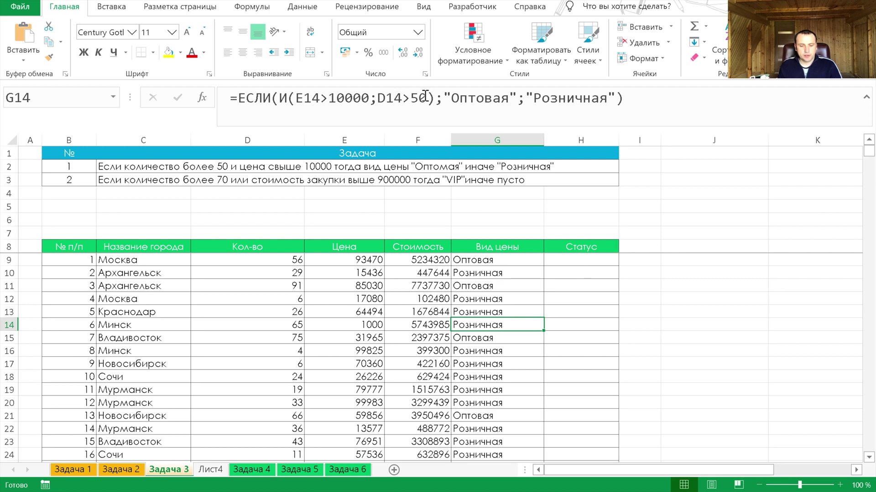
Evaluate the whole И condition in G14's formula with F9, then restore the formula.
drag(424, 96, 294, 98)
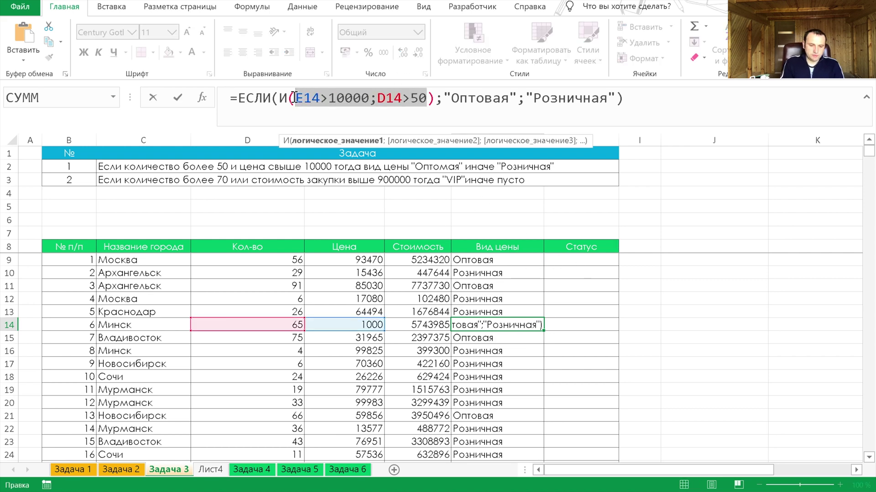
key(F9)
key(Return)
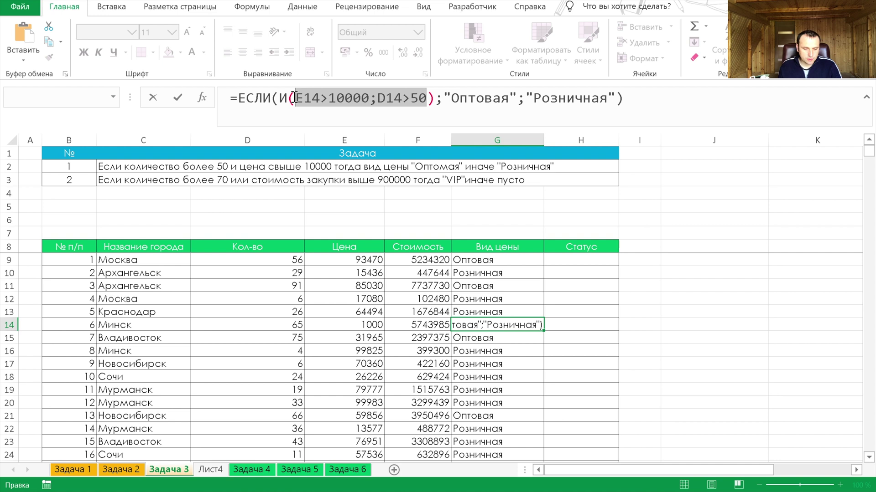
drag(279, 98, 433, 94)
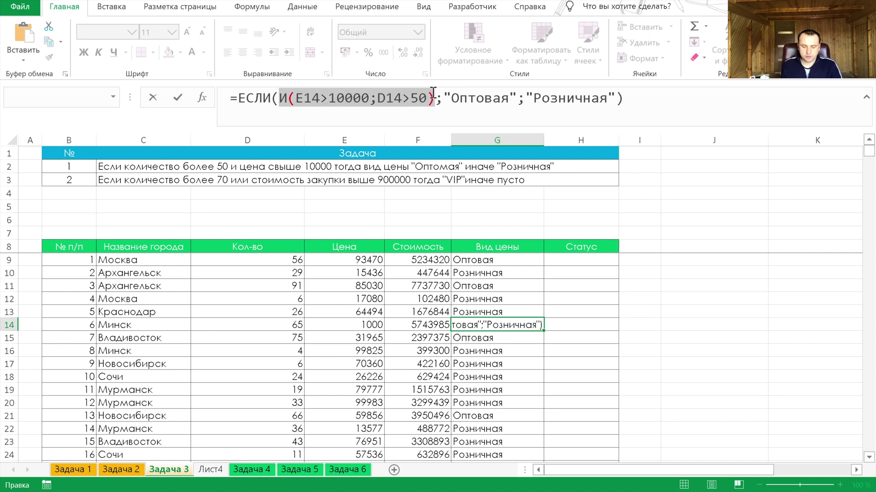
key(F9)
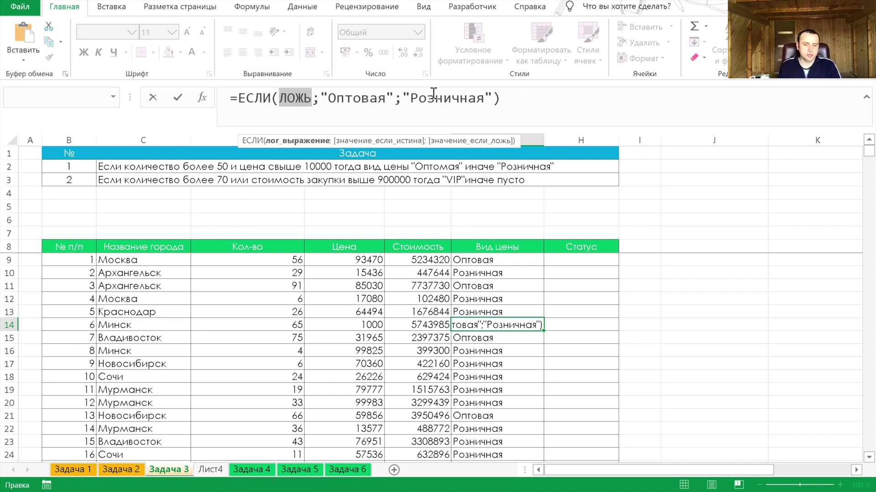
key(Escape)
Evaluate the D14>50 and E14>10000 conditions separately to see which fails, then cancel.
click(405, 98)
drag(377, 98, 427, 98)
key(F9)
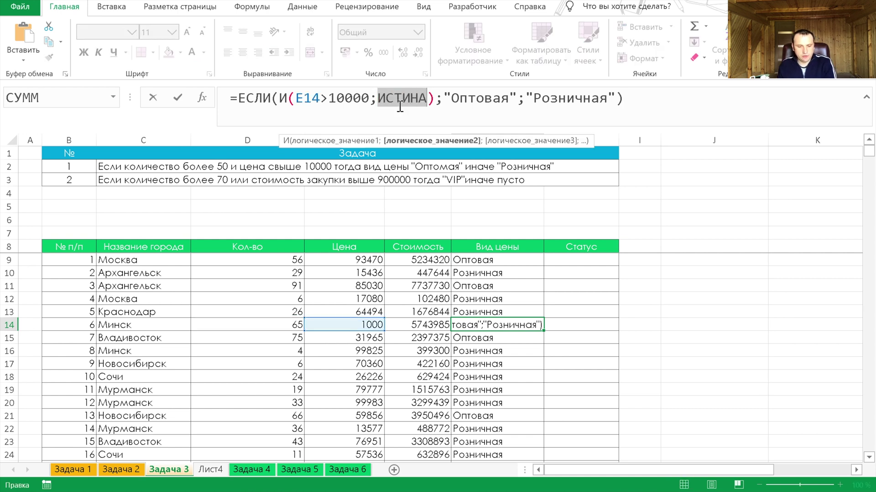
drag(370, 98, 295, 98)
key(F9)
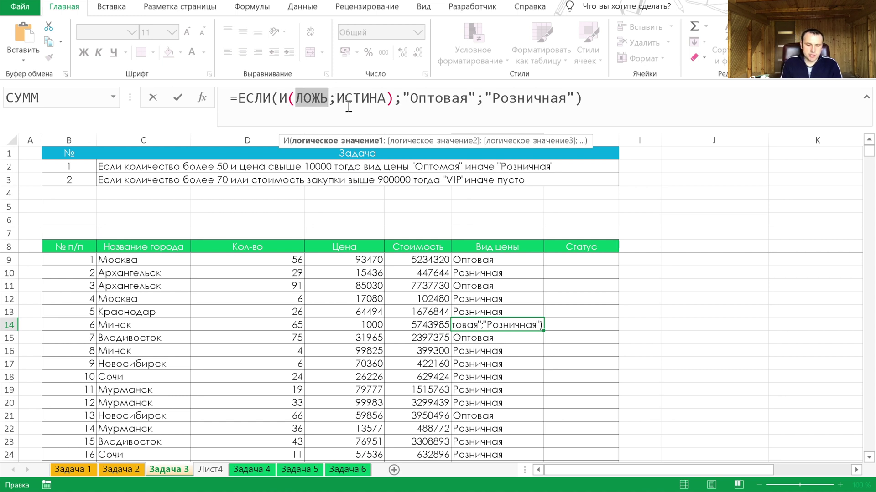
key(Escape)
key(Down)
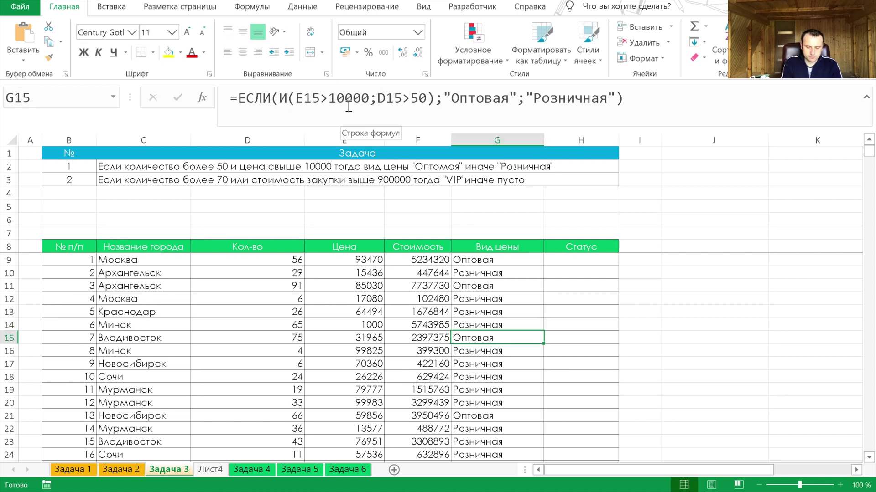
click(553, 259)
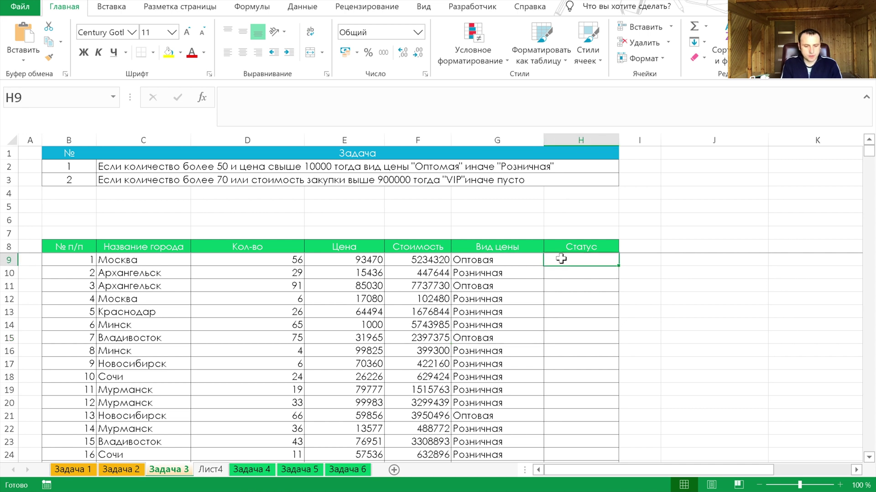
Start the H9 formula with ЕСЛИ and the ИЛИ condition D9>70;F9>90000.
text(=если)
key(Tab)
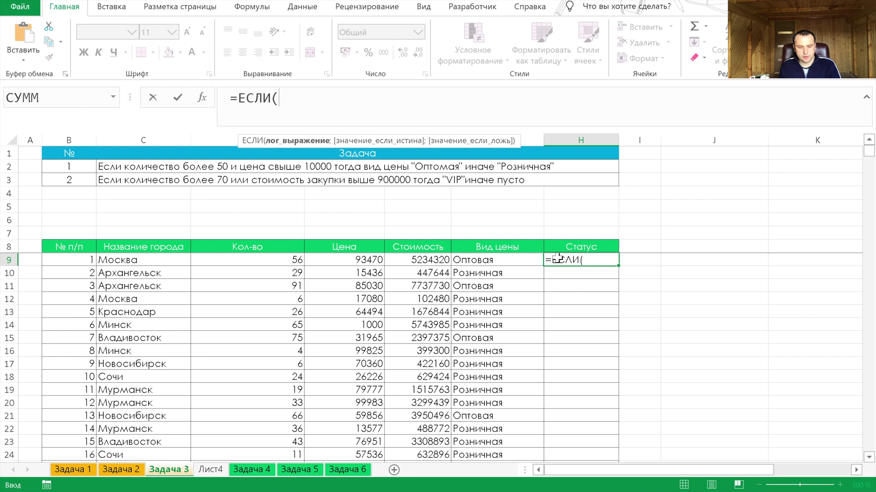
text(или()
click(274, 260)
text(Ю)
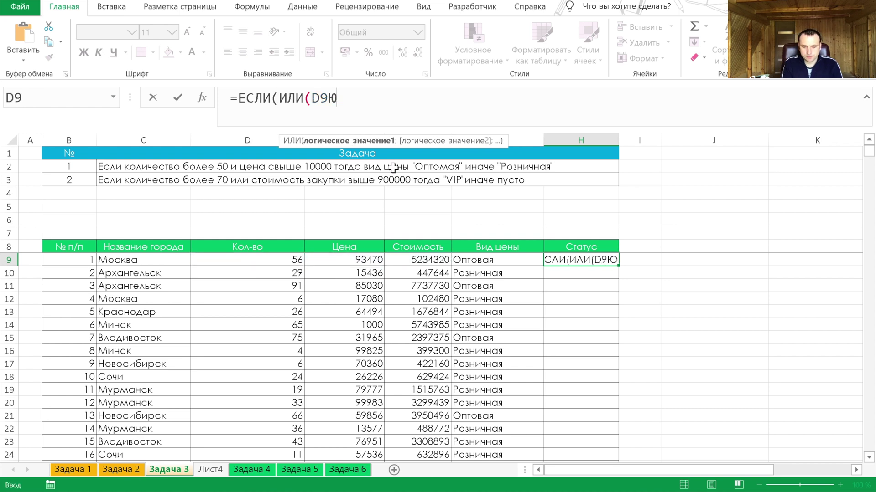
key(BackSpace)
text(>70)
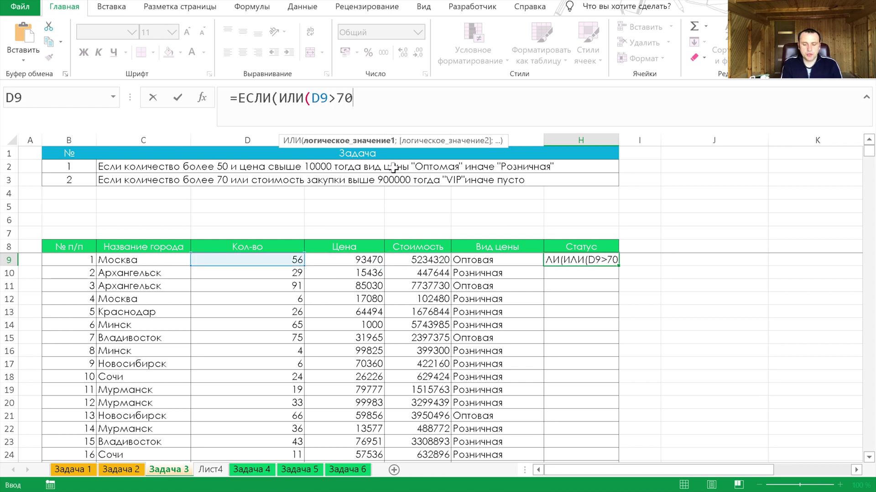
text($)
key(BackSpace)
text(;)
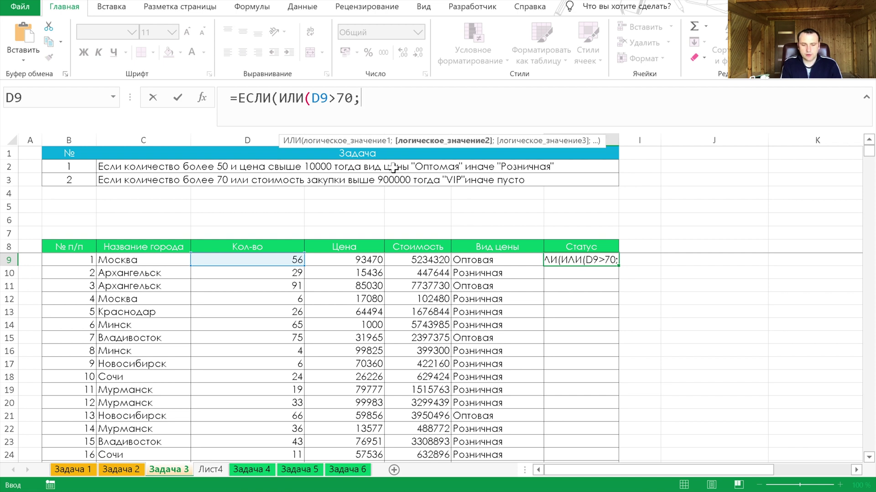
click(425, 260)
Finish it to return "VIP" when true and blank otherwise, and commit.
text(>90000)
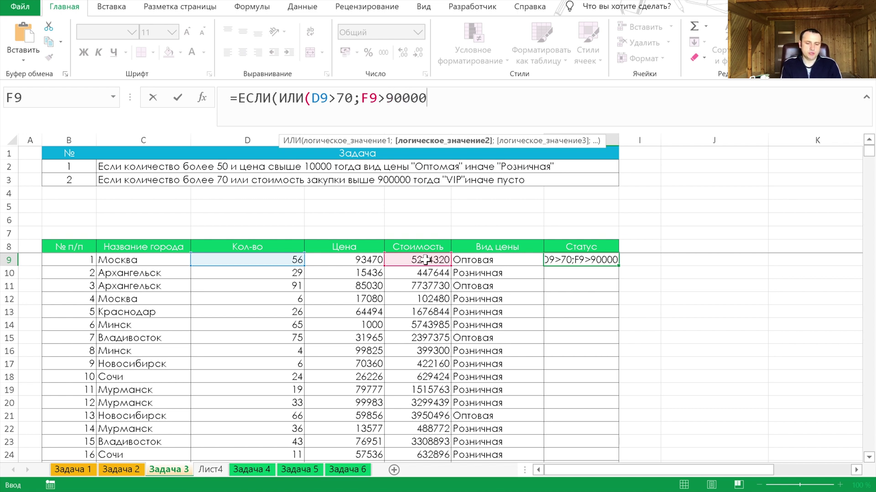
text())
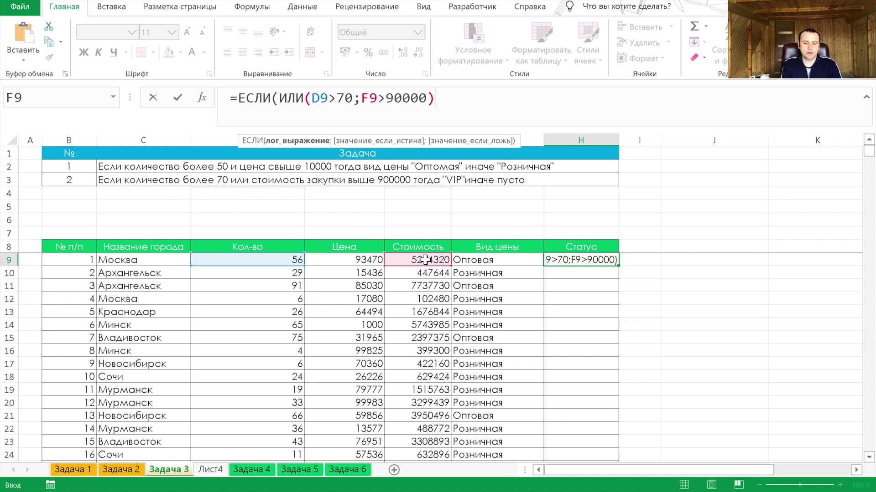
text(;"VIP"")
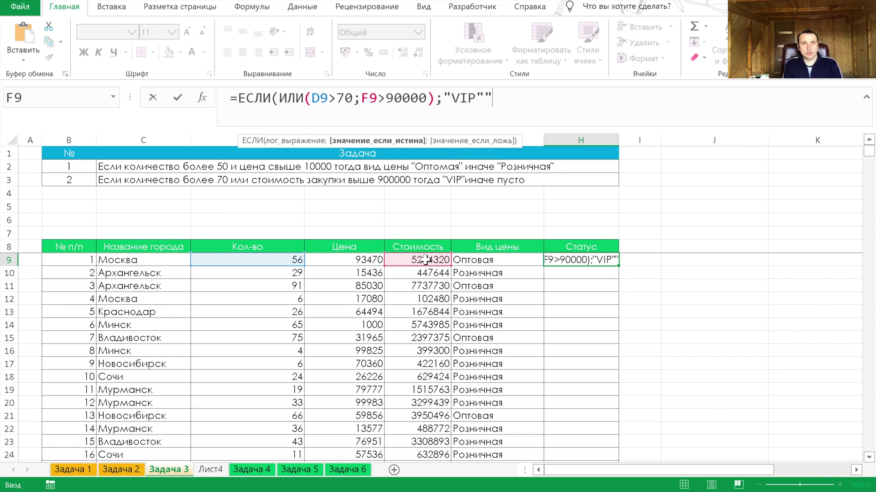
key(BackSpace)
text(;)
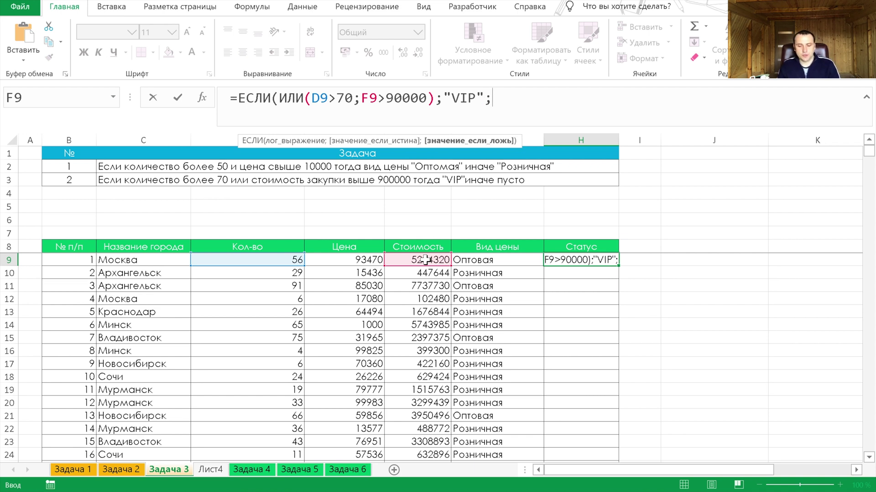
text(ЭЭ)
key(BackSpace)
key(BackSpace)
text(""))
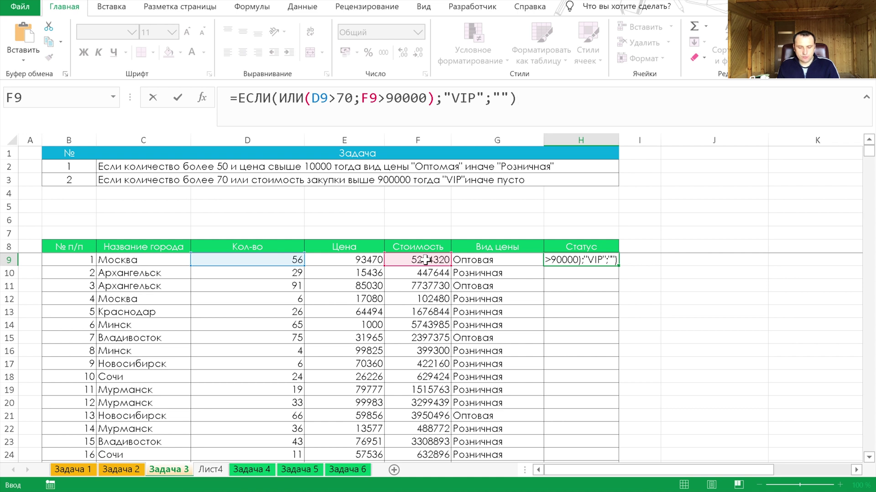
key(Return)
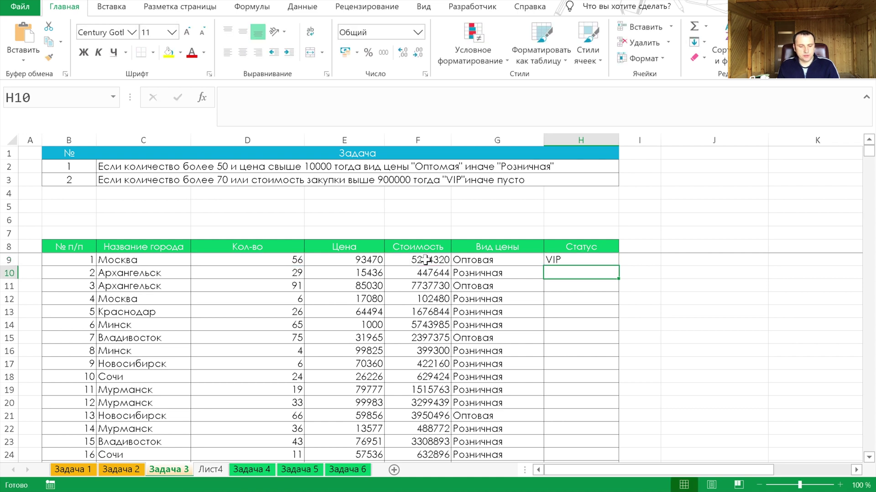
Fill the VIP status formula down from H9 and scroll through the results.
click(610, 259)
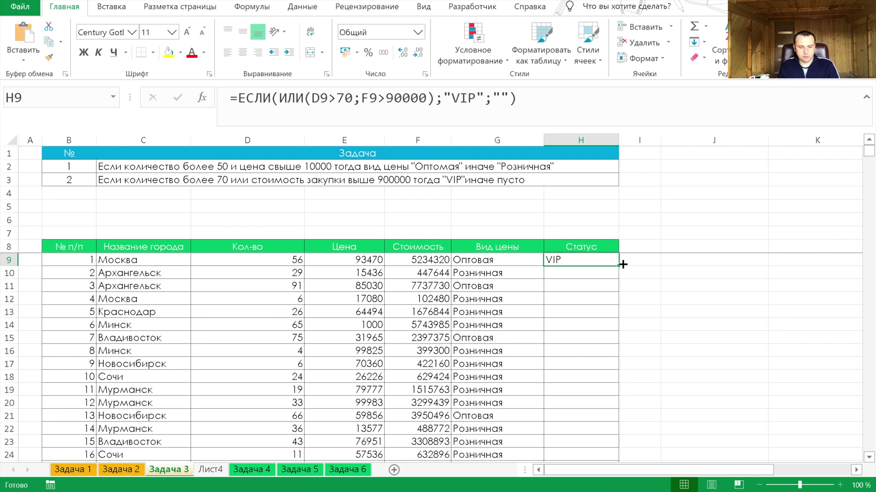
double_click(622, 263)
click(588, 325)
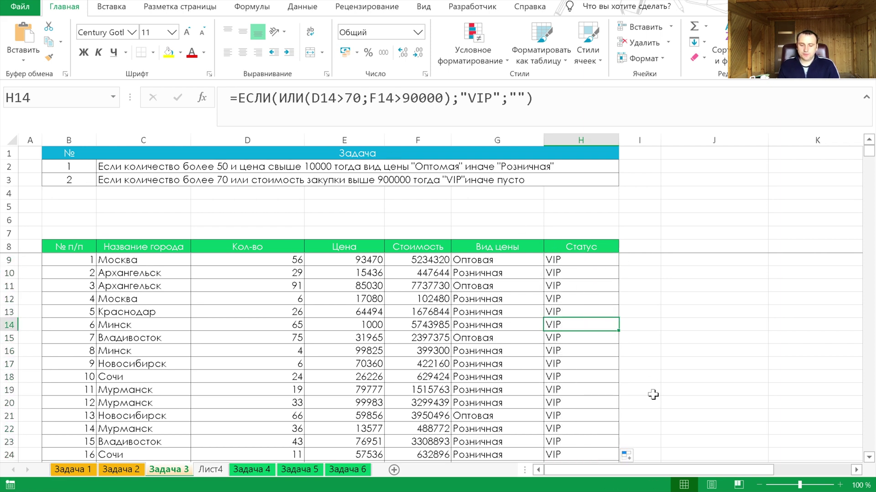
scroll(647, 386, down, 4)
scroll(593, 352, down, 4)
scroll(595, 351, down, 2)
scroll(595, 351, up, 8)
scroll(595, 351, up, 2)
scroll(595, 351, down, 5)
scroll(589, 355, down, 2)
scroll(585, 356, down, 1)
scroll(585, 356, down, 1)
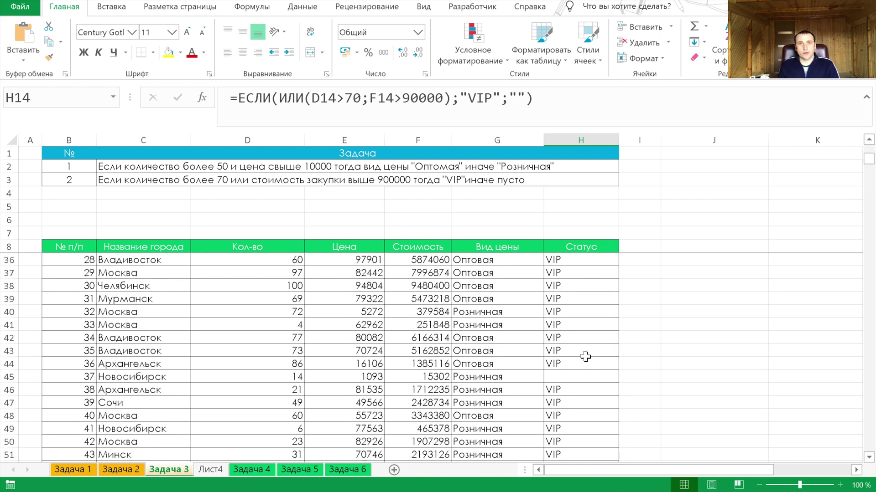
Confirm row 45 stays blank (quantity 14, cost 15302), then switch to Лист4.
drag(589, 378, 310, 377)
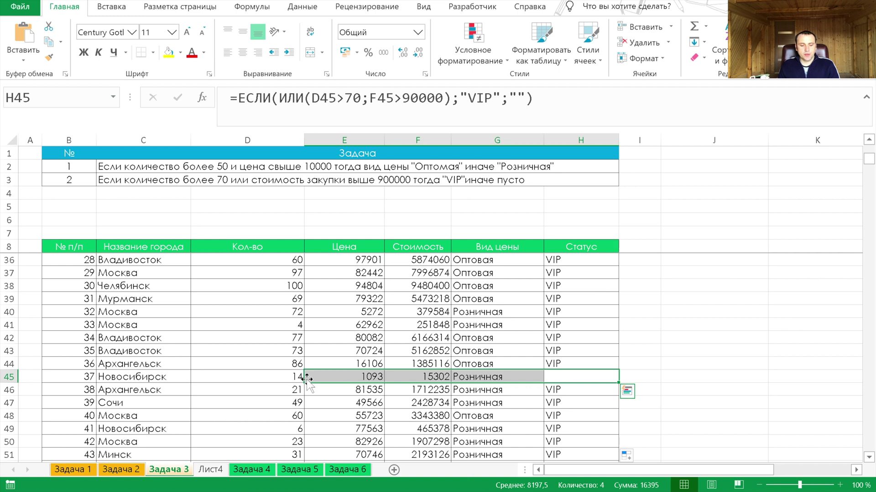
click(294, 379)
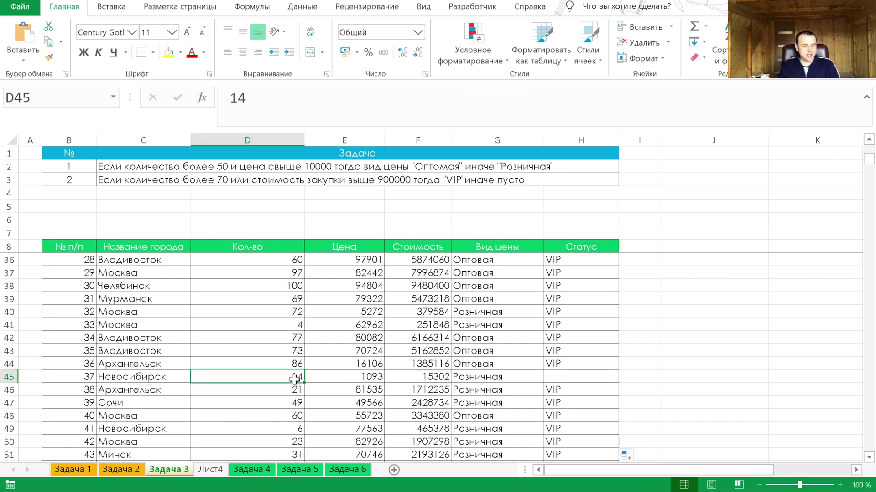
click(425, 375)
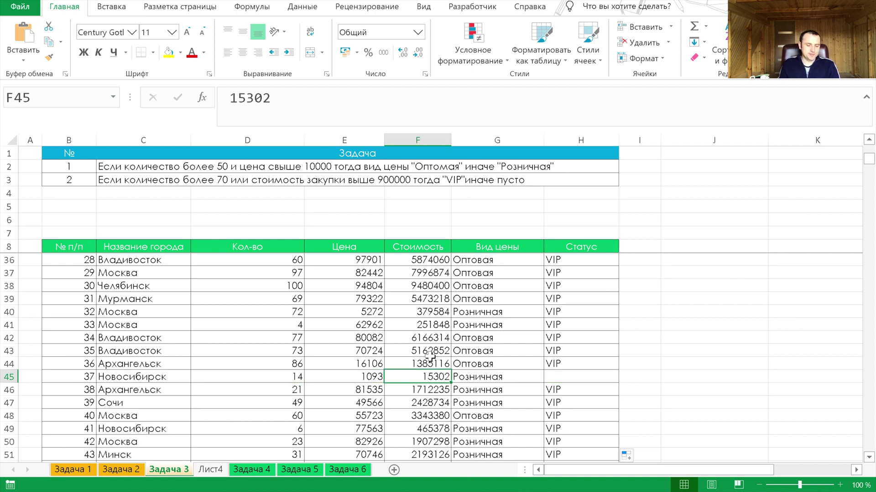
click(568, 380)
scroll(581, 365, up, 6)
scroll(582, 365, up, 3)
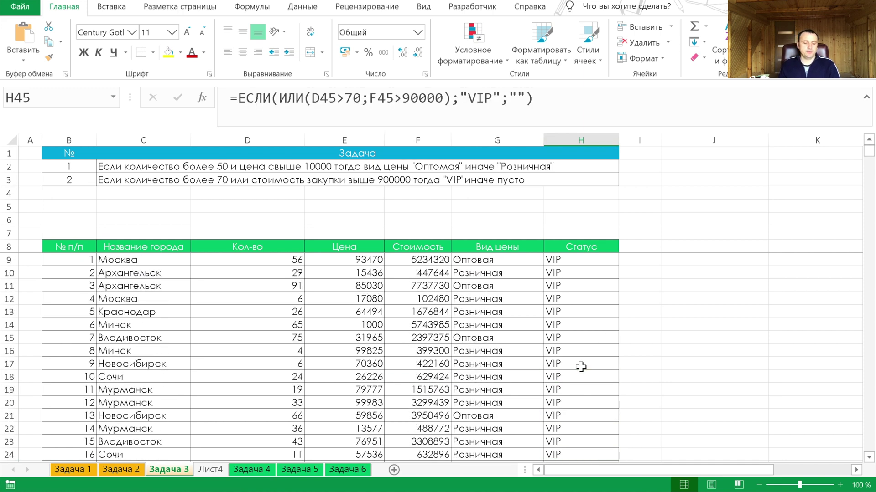
click(576, 287)
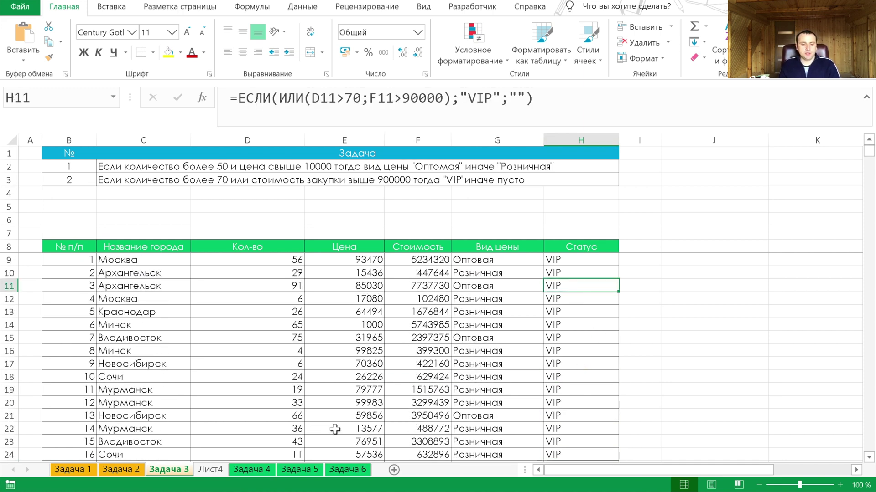
click(211, 469)
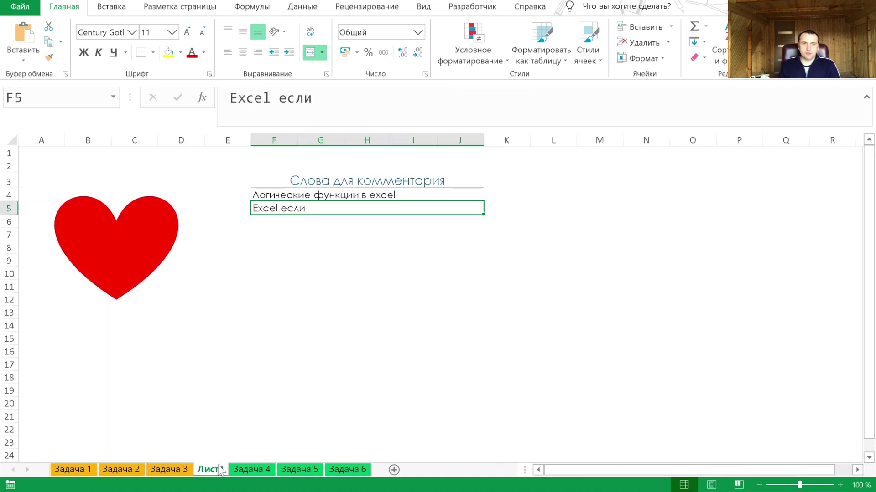
Clear the Лист4 tab name, leaving the sheet with a blank name.
right_click(219, 470)
click(277, 341)
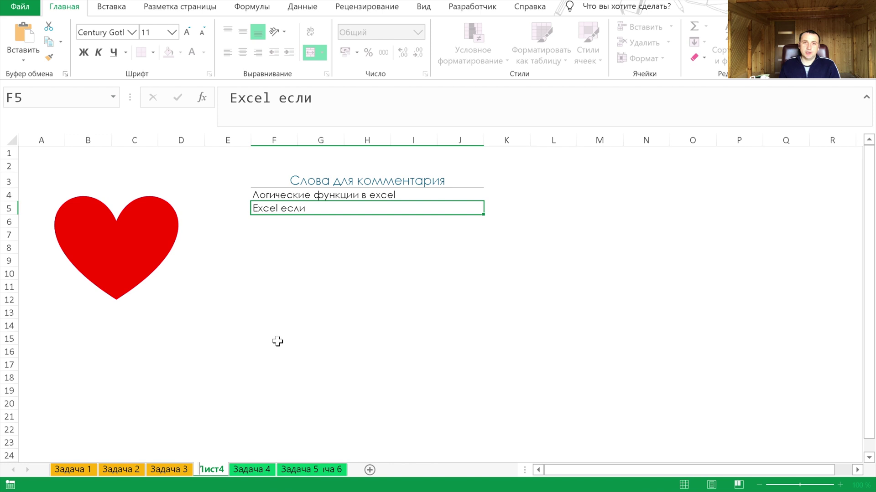
key(BackSpace)
key(Return)
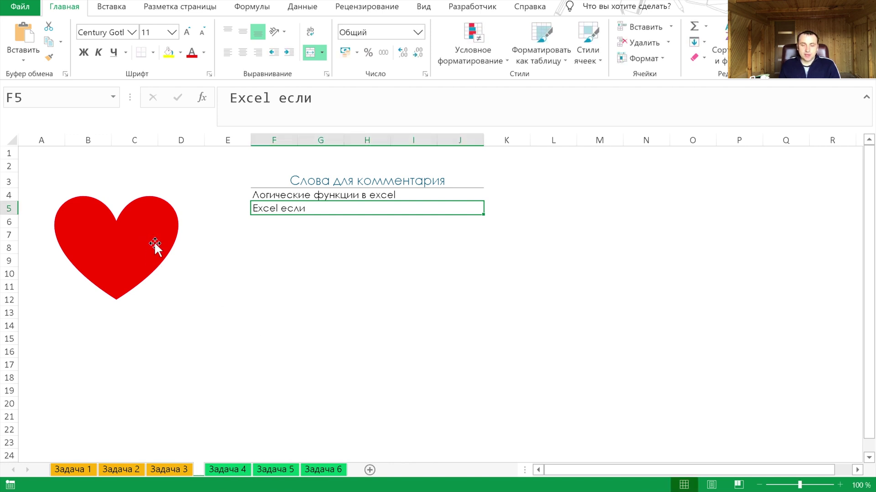
Review the comment words in F4 and F5, then go to Задача 4.
click(352, 193)
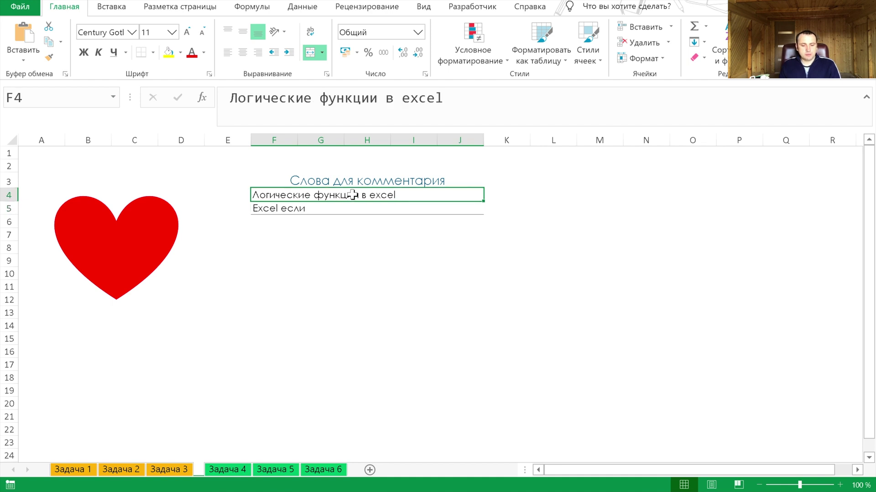
click(310, 211)
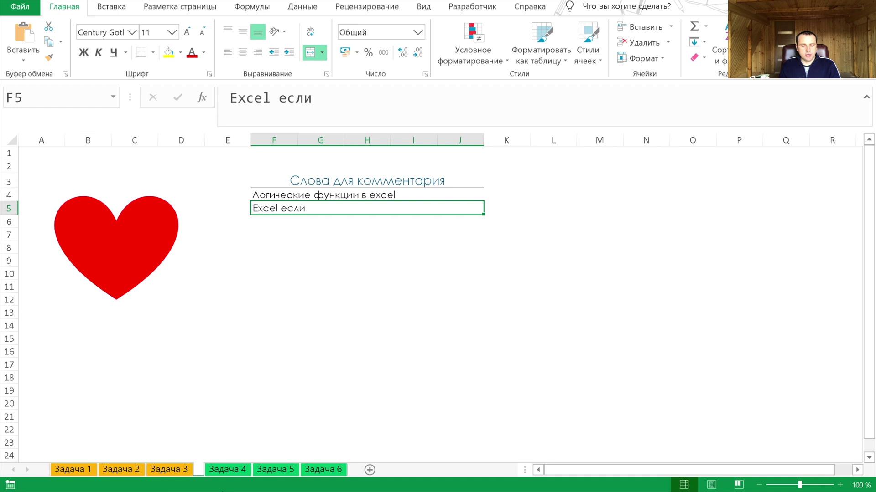
click(227, 469)
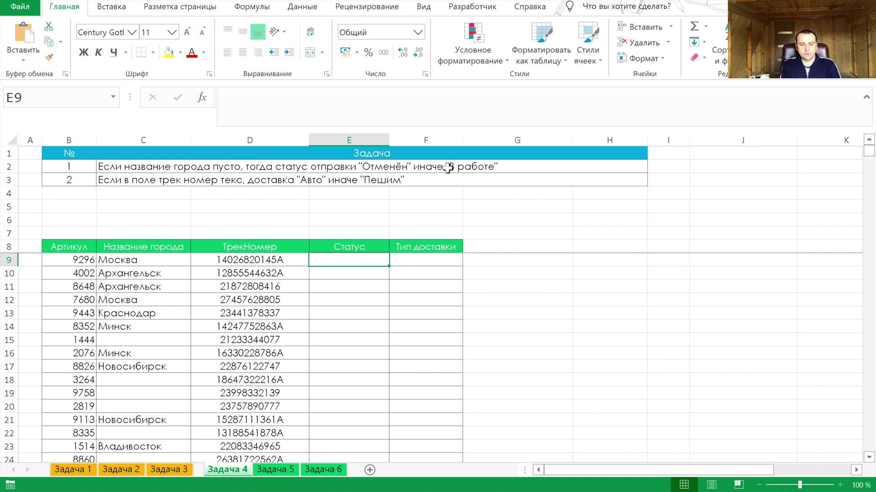
Enter =ЕСЛИ(ЕПУСТО(C9);"Отменен";"В работе") in E9.
text(=ес)
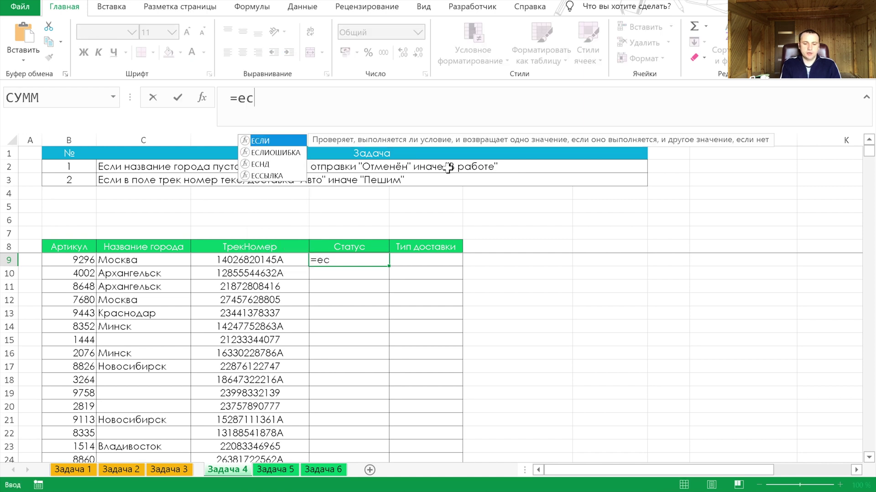
key(Tab)
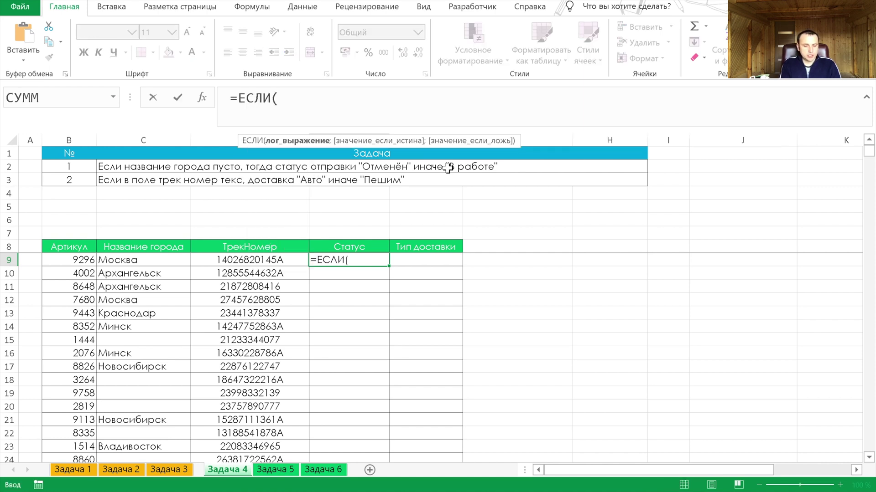
text(епу)
key(Tab)
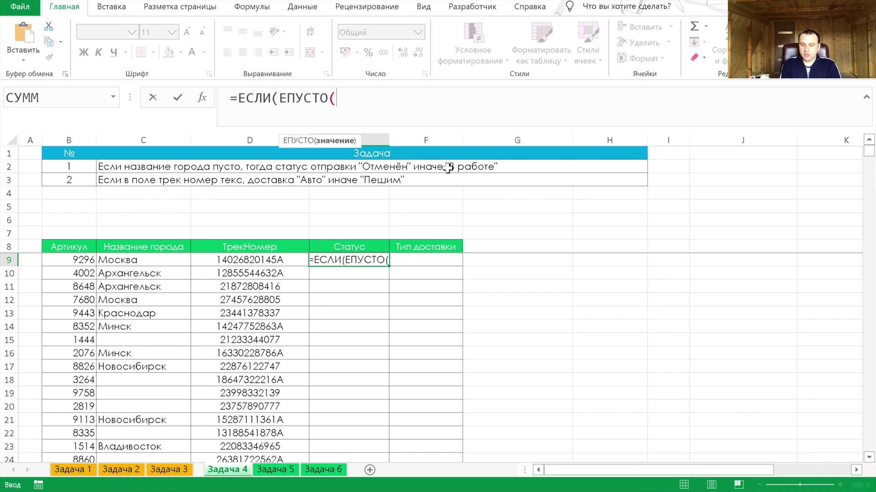
click(163, 262)
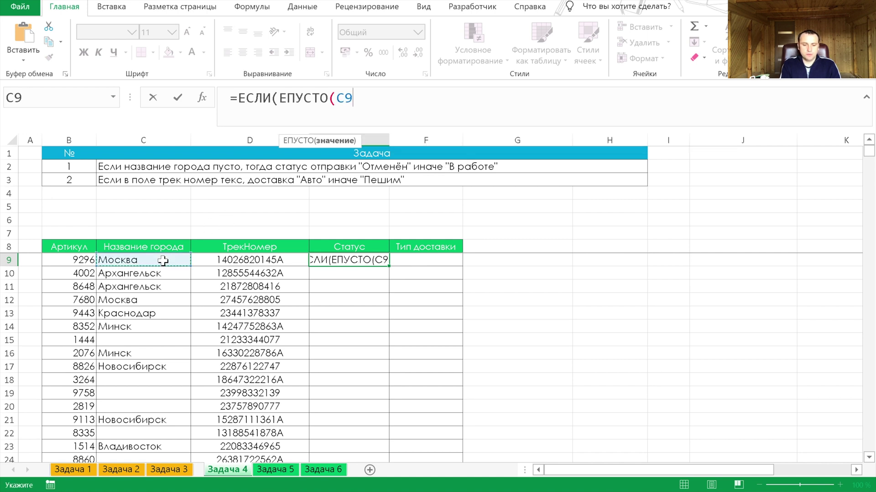
text();)
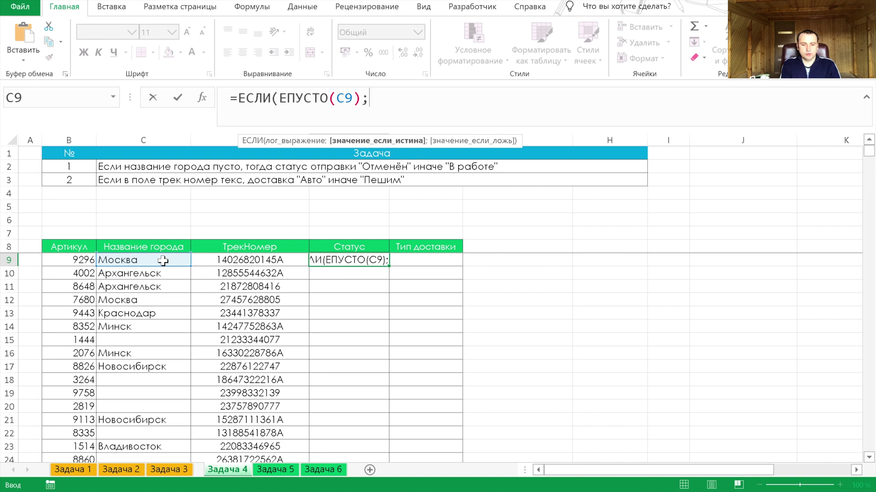
text(")
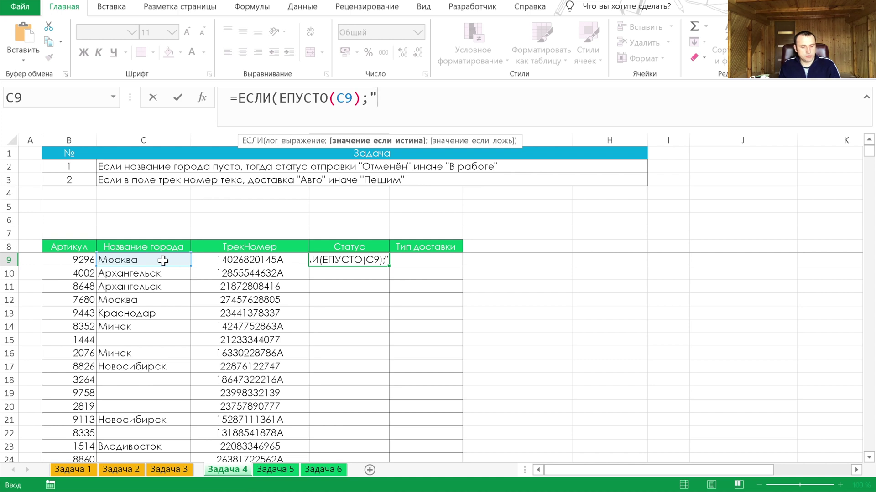
text(Отменен";")
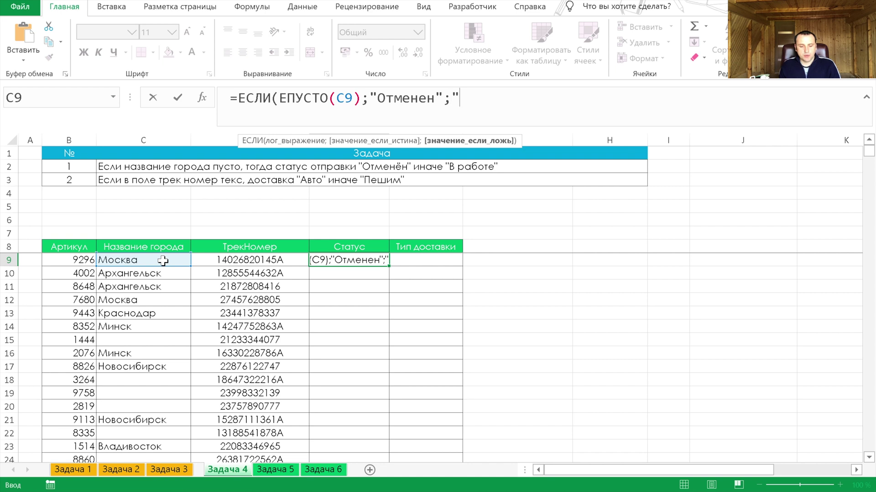
text(В работе"))
key(Return)
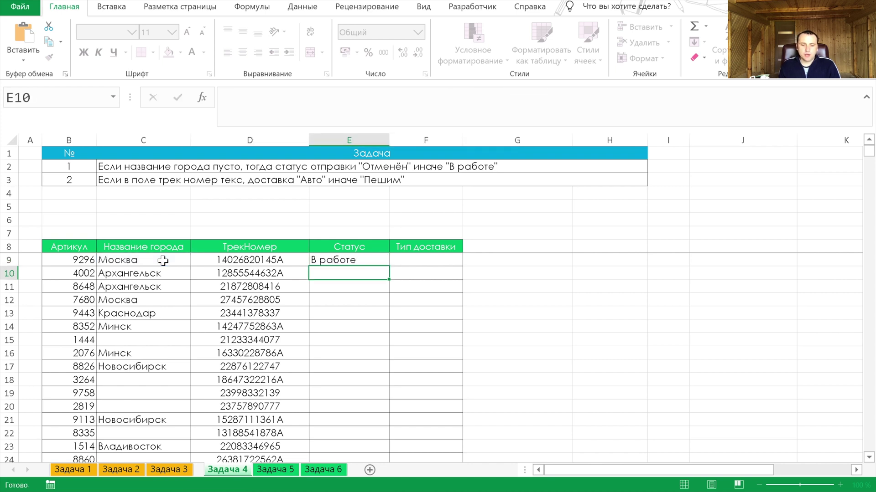
Fill the status formula down column E and verify row 15's empty city gives Отменен.
click(386, 263)
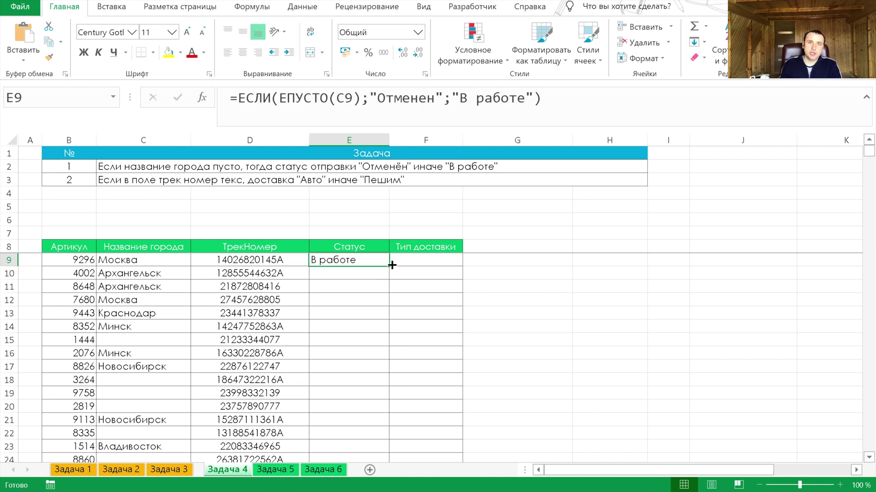
double_click(386, 264)
click(150, 263)
click(146, 327)
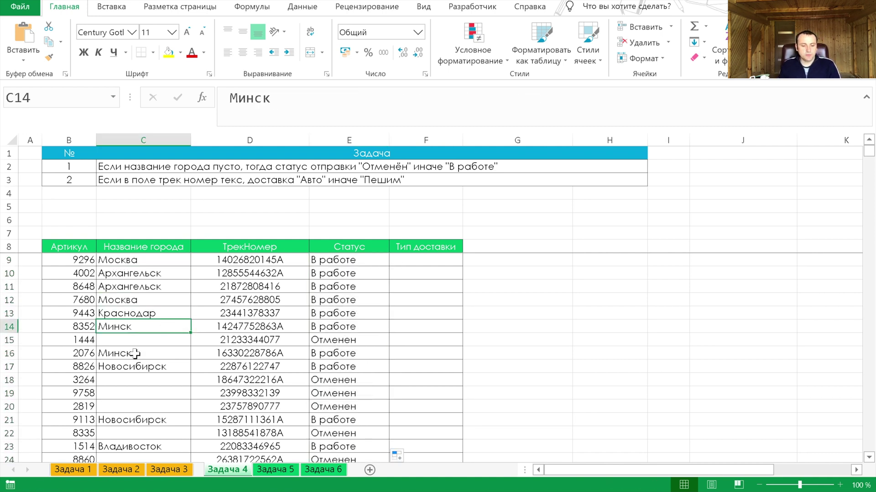
drag(111, 339, 292, 339)
click(356, 337)
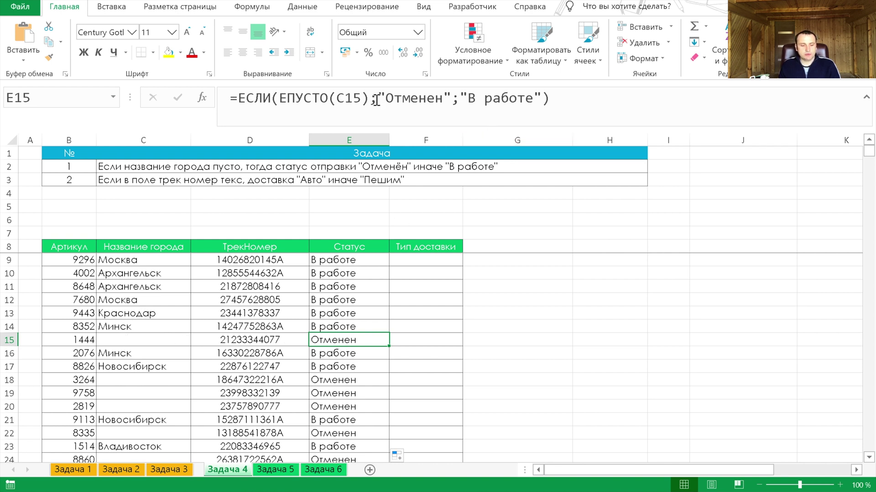
drag(369, 99, 283, 102)
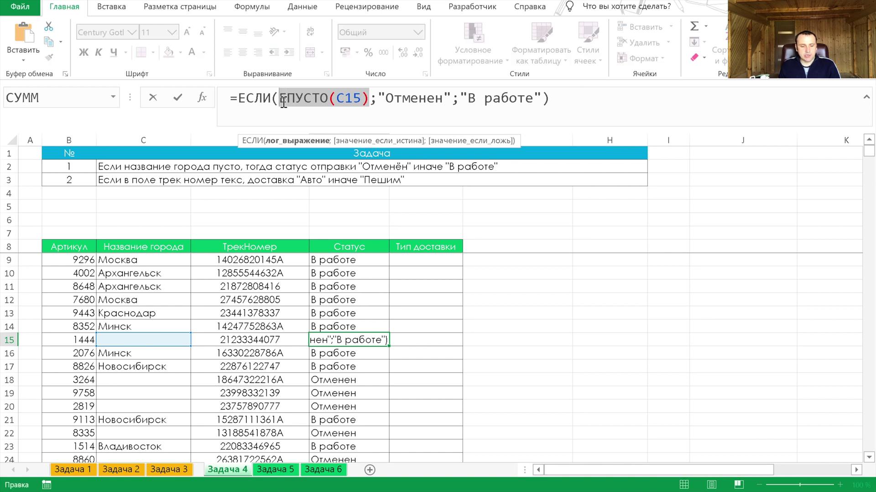
key(Return)
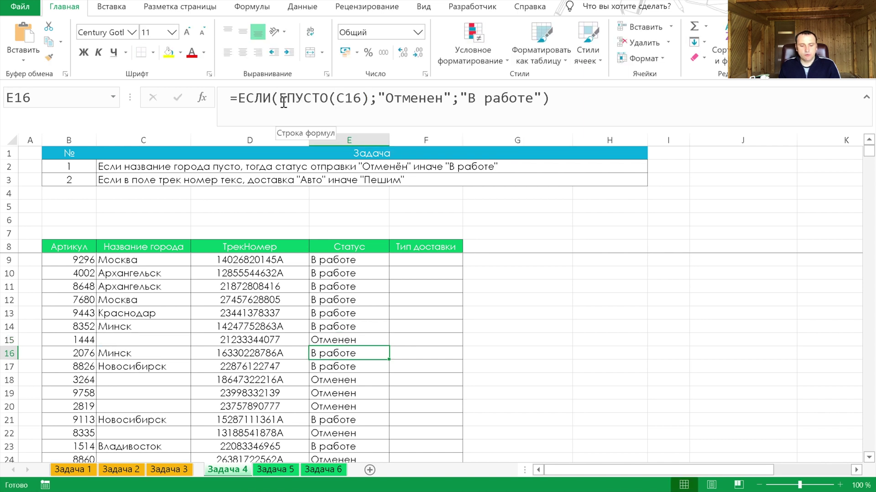
click(340, 339)
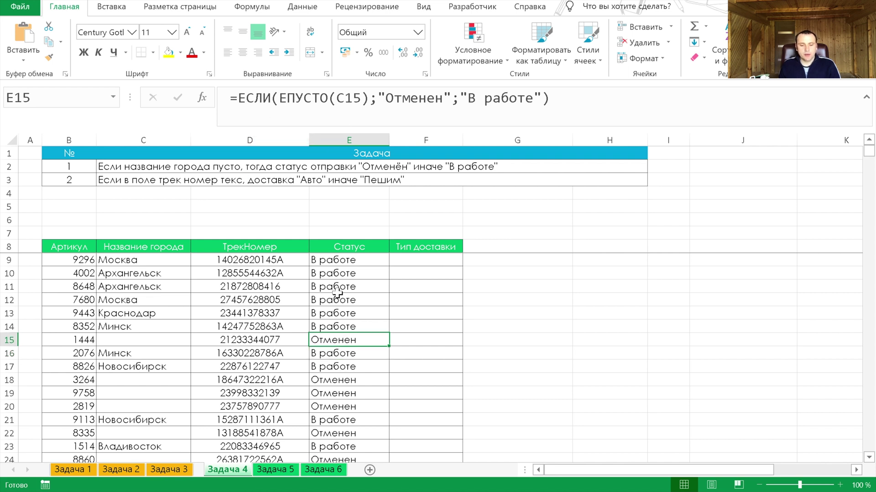
click(430, 260)
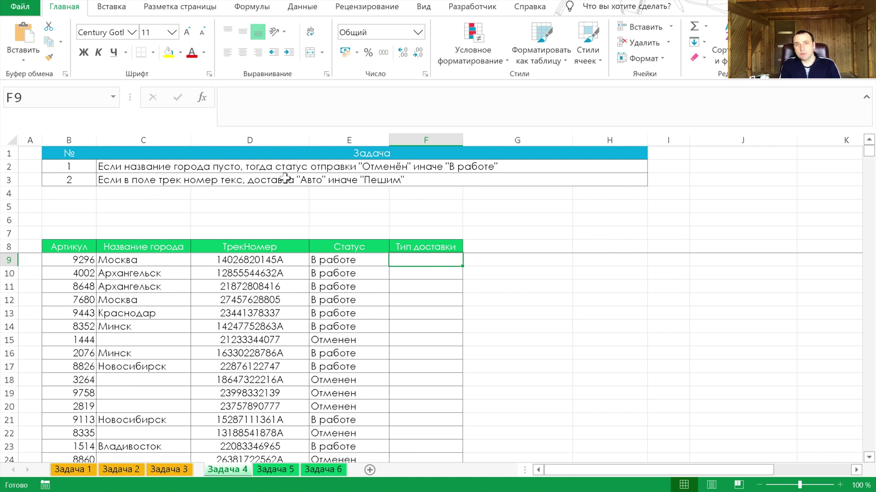
Inspect the track numbers in D9, D10 and D13.
click(249, 262)
click(258, 274)
click(258, 313)
click(255, 261)
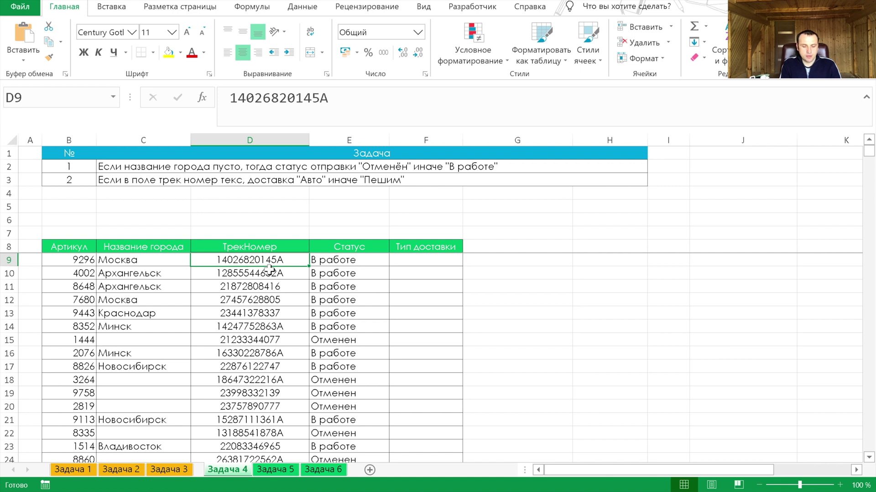
click(266, 272)
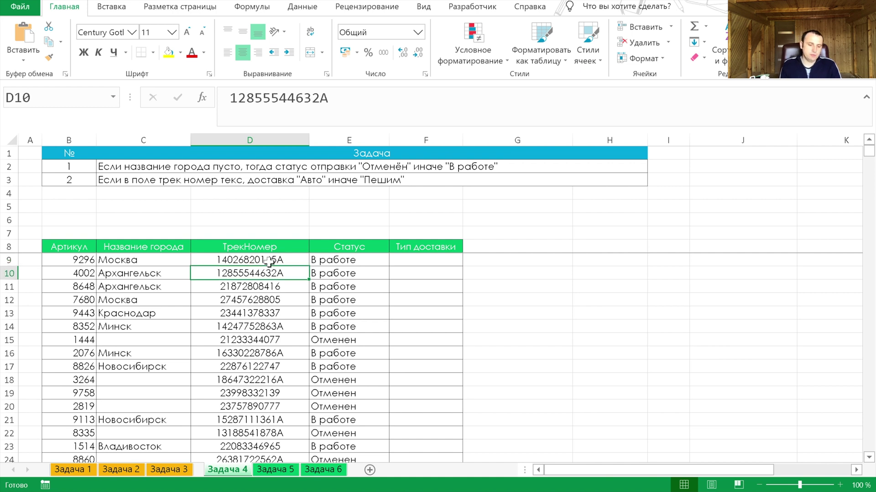
Enter =ЕСЛИ(ЕТЕКСТ(D9);"Авто";"Пешим") in F9.
click(410, 260)
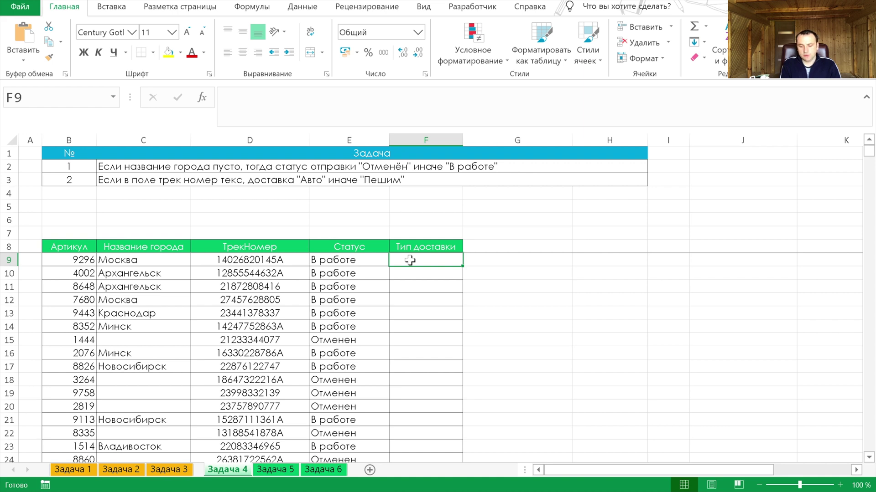
text(=)
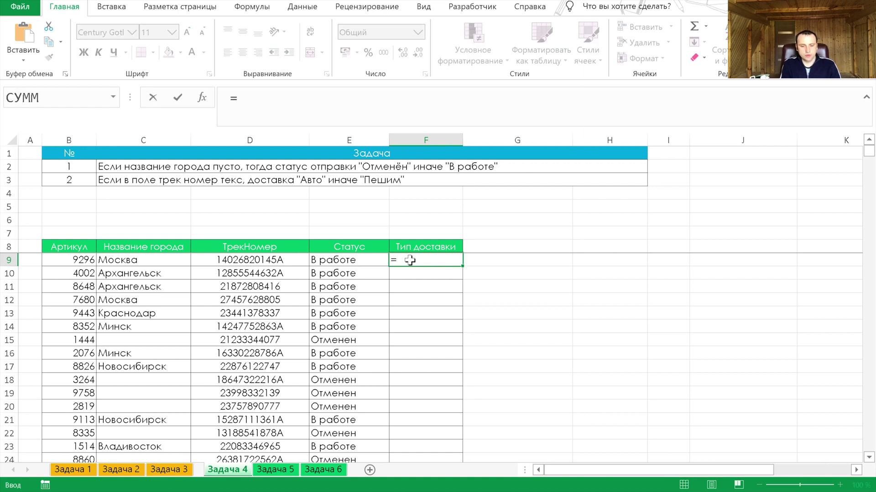
text(ес)
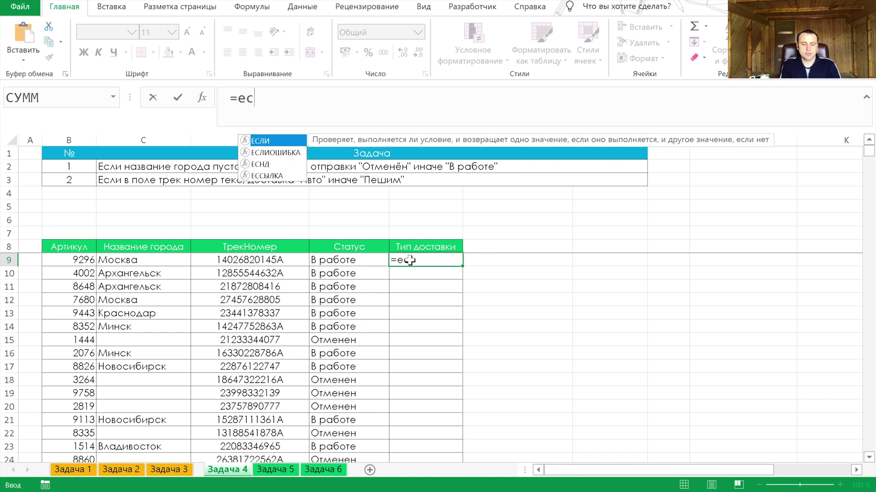
key(Tab)
text(ете)
key(Tab)
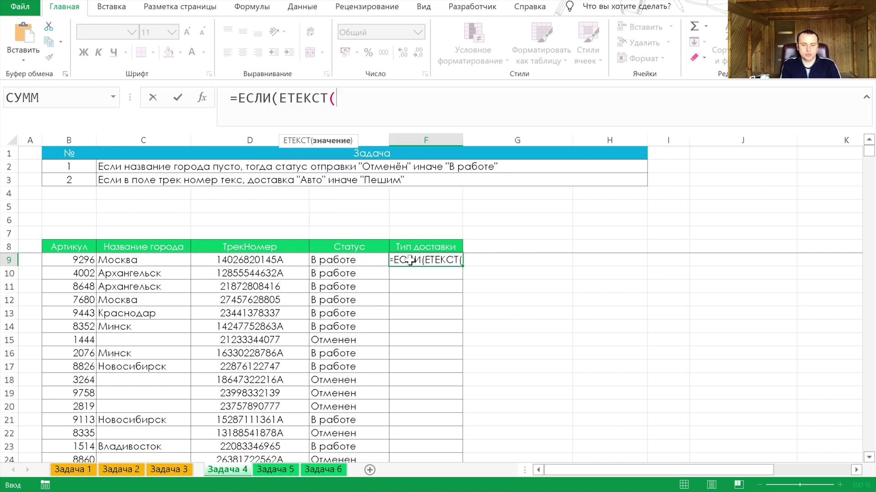
key(Left)
key(Left)
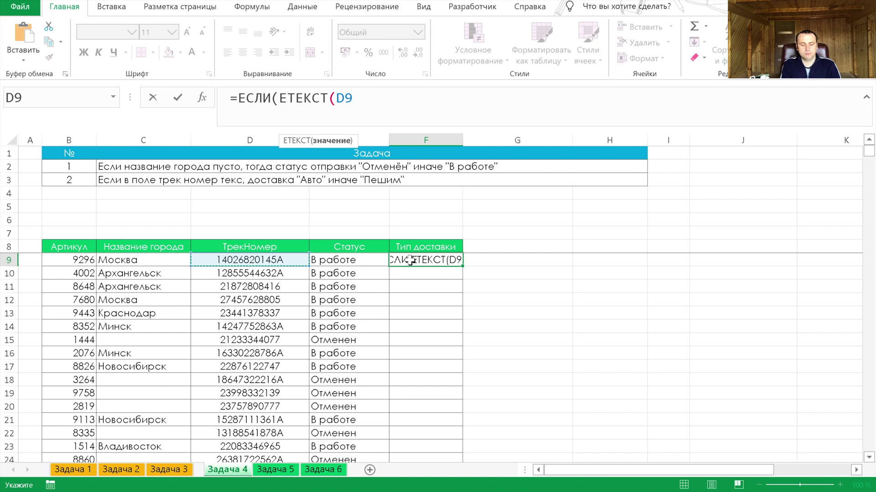
text())
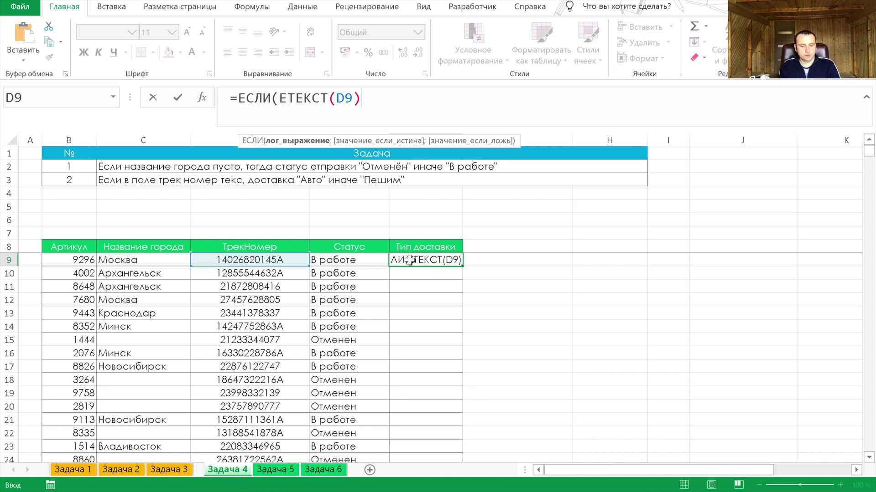
text(;")
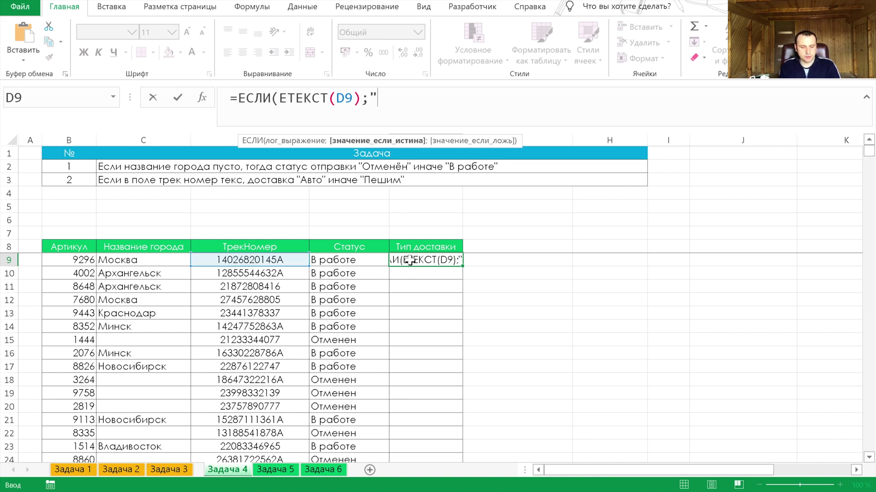
text(Авто";"Пешим)
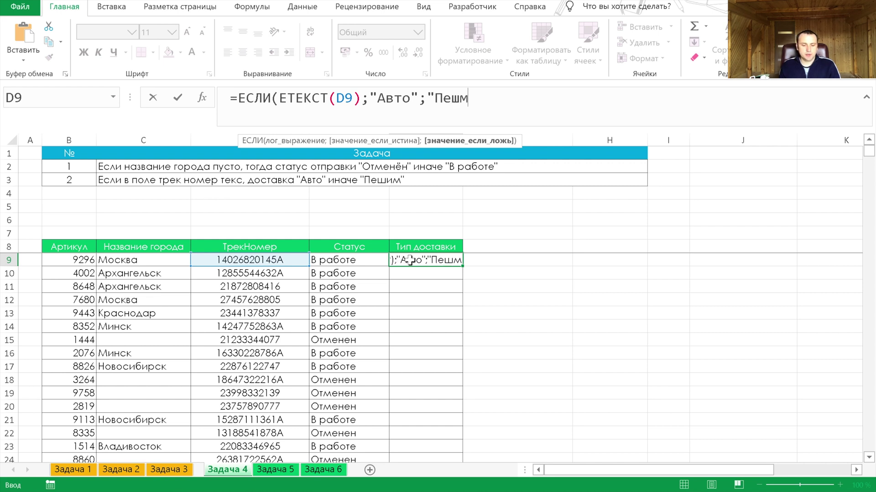
text("))
key(Return)
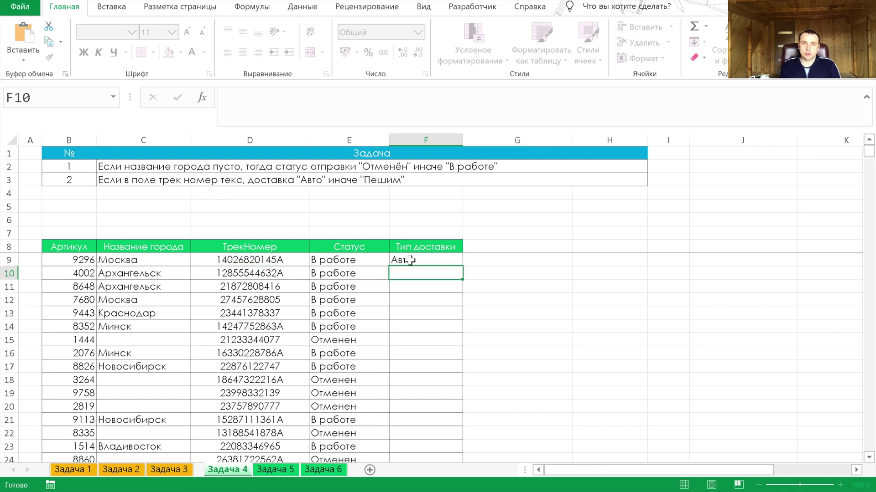
Copy it down Тип доставки, compare results with the track numbers, then go to Задача 5.
click(410, 260)
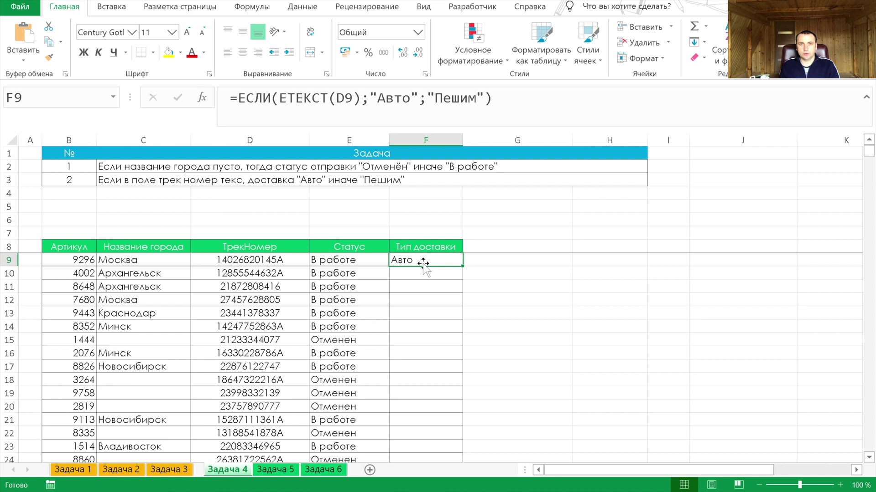
double_click(462, 266)
click(292, 288)
click(279, 299)
click(281, 287)
click(280, 300)
click(281, 287)
click(396, 299)
click(411, 314)
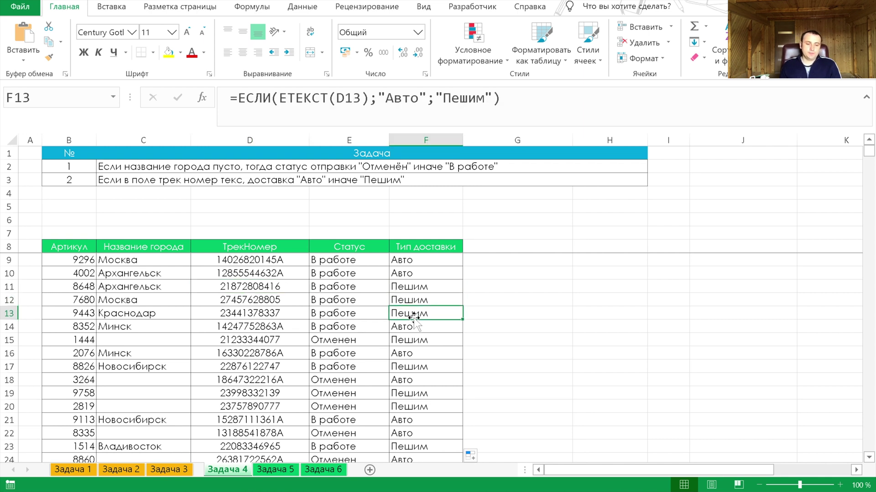
click(435, 259)
click(437, 274)
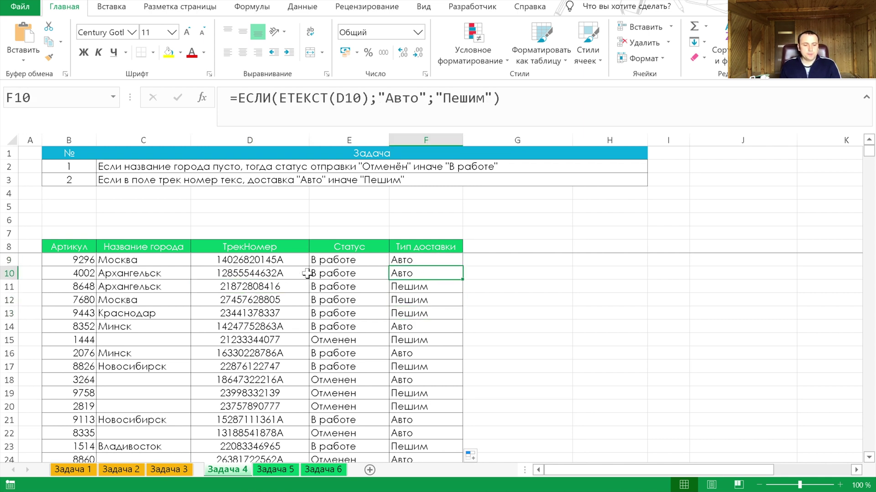
click(285, 262)
click(290, 273)
click(294, 298)
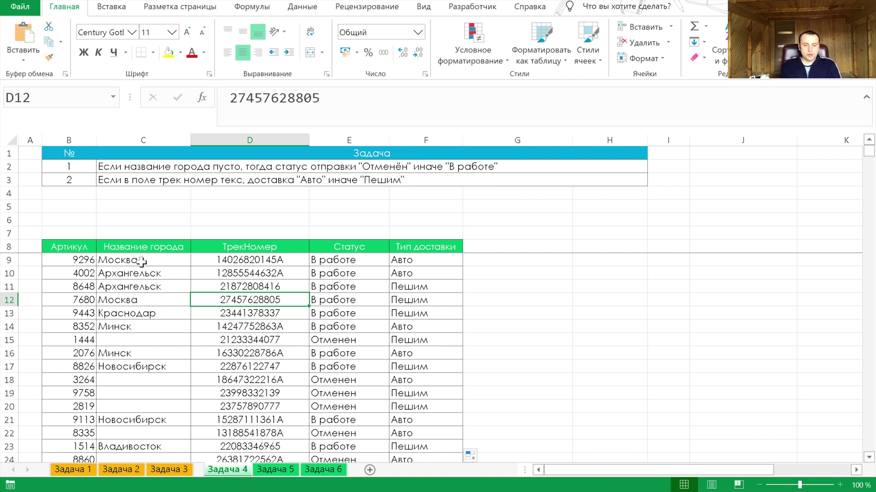
key(ctrl+Page_Down)
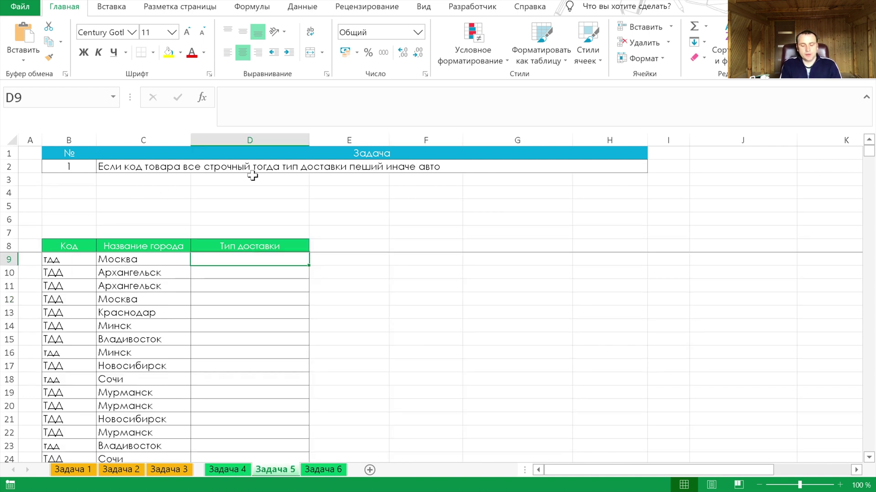
text(=есл)
key(Tab)
key(Left)
key(Left)
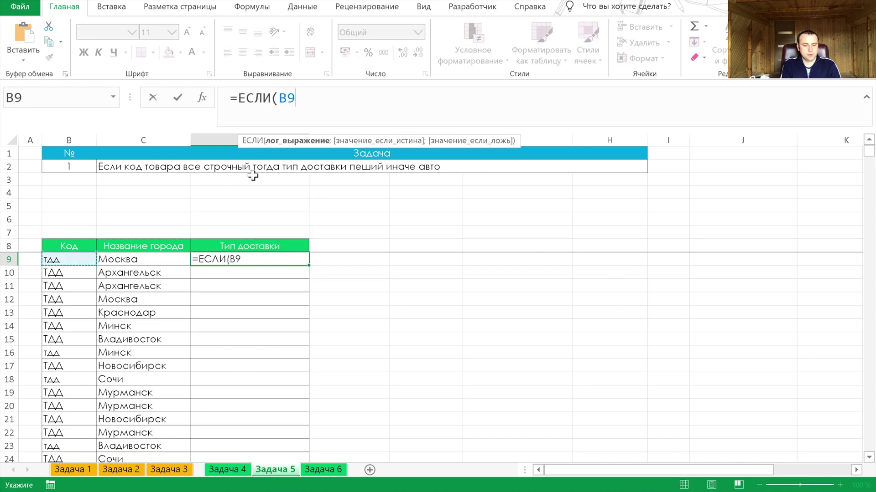
text(=Т)
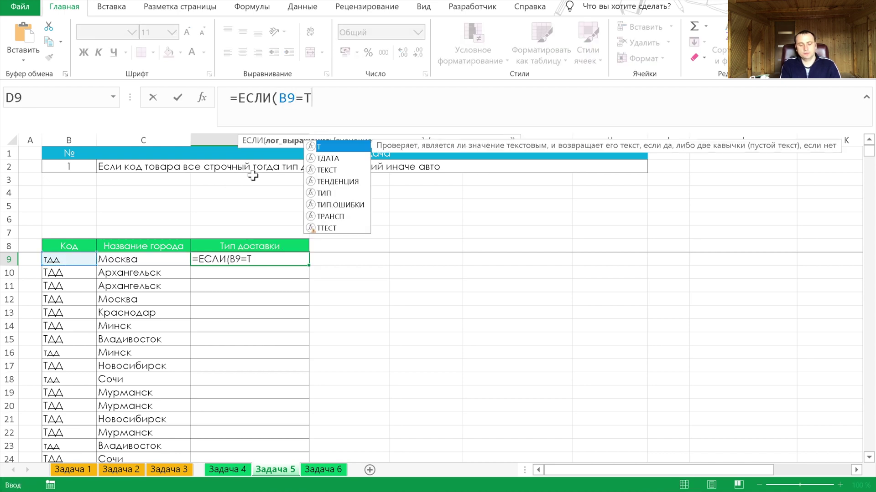
key(BackSpace)
text(")
key(BackSpace)
text("ТДД";)
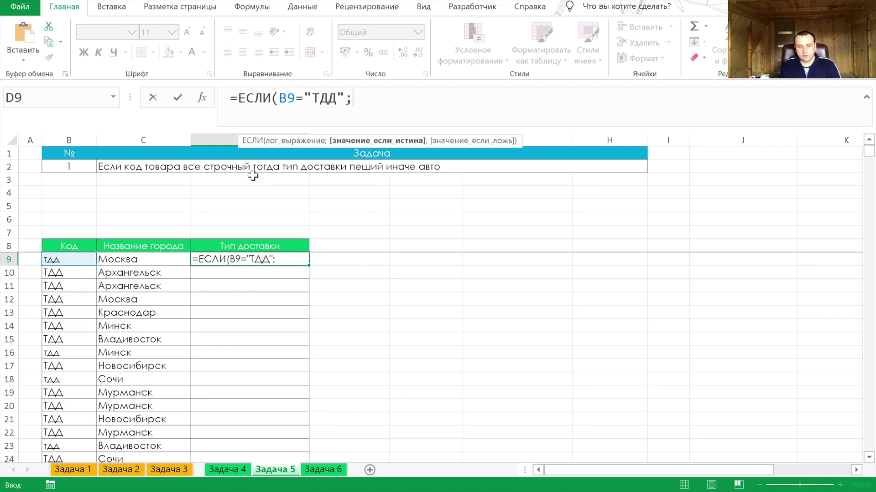
text(")
text(исс)
key(BackSpace)
text(тина";"Ложь"))
key(Return)
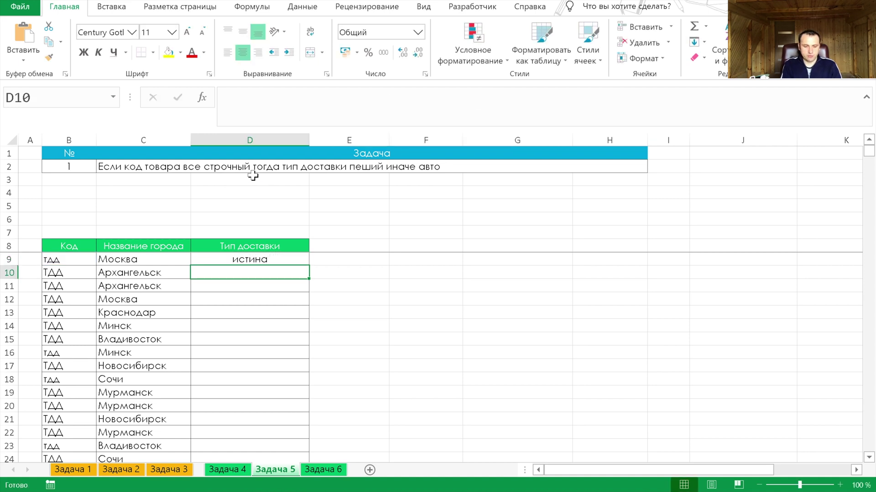
click(281, 258)
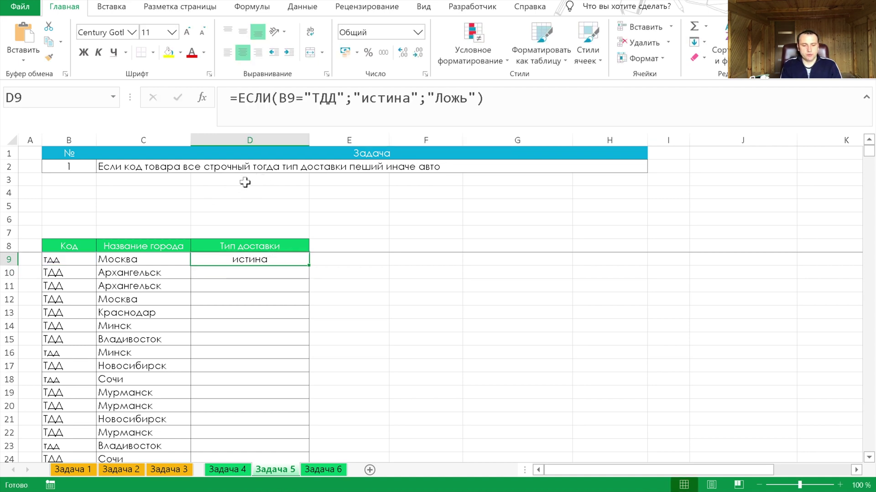
double_click(309, 265)
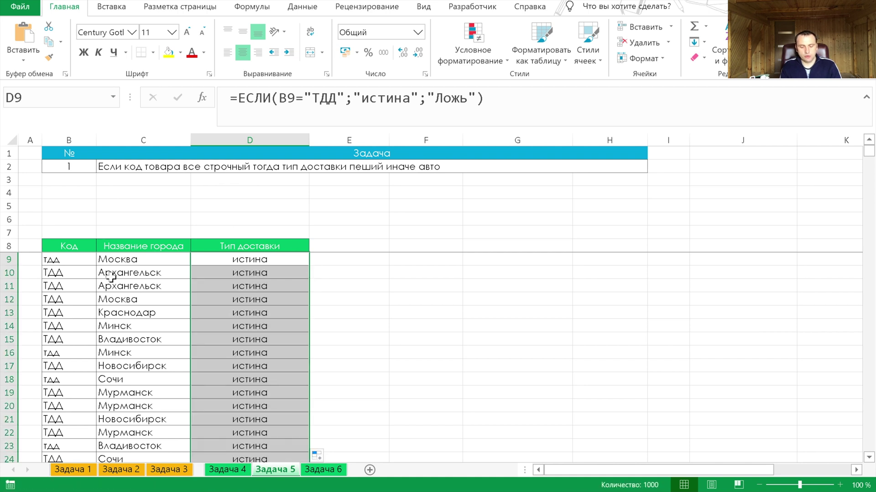
key(Delete)
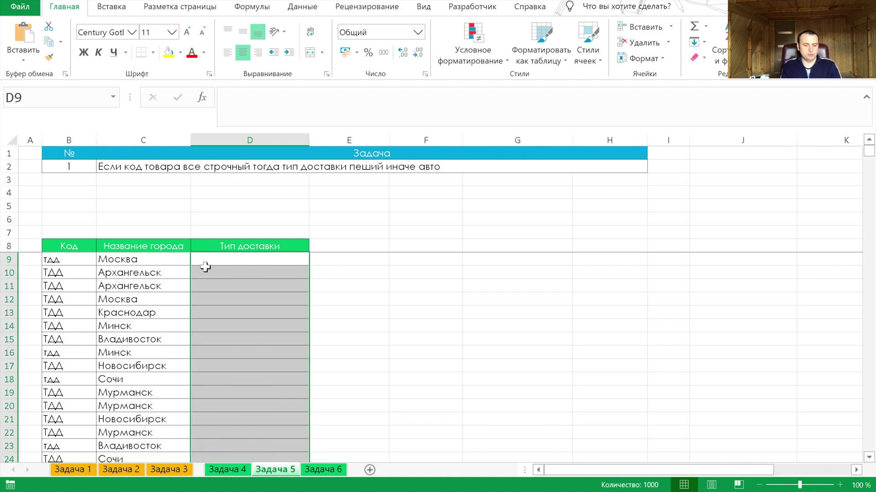
In D9, begin a ЕСЛИ formula with a case-sensitive СОВПАД check on B9.
key(Up)
key(Down)
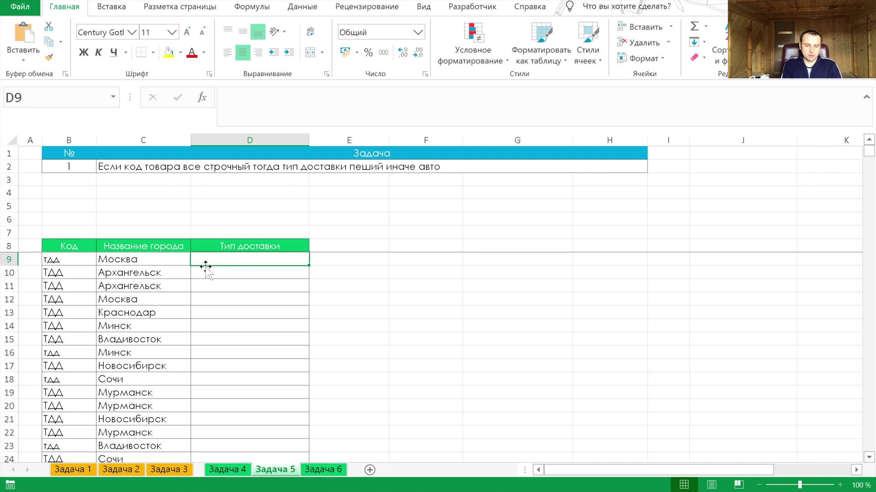
text(е)
key(BackSpace)
text(=ес)
key(Tab)
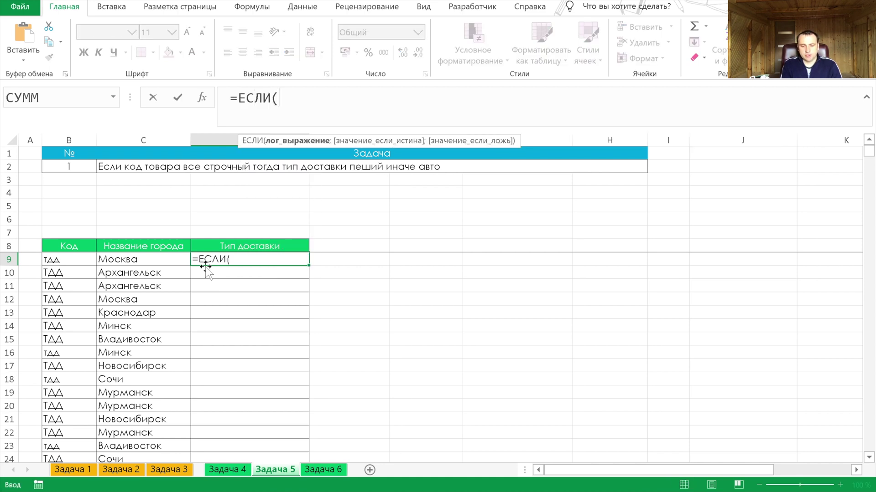
text(сов)
key(Tab)
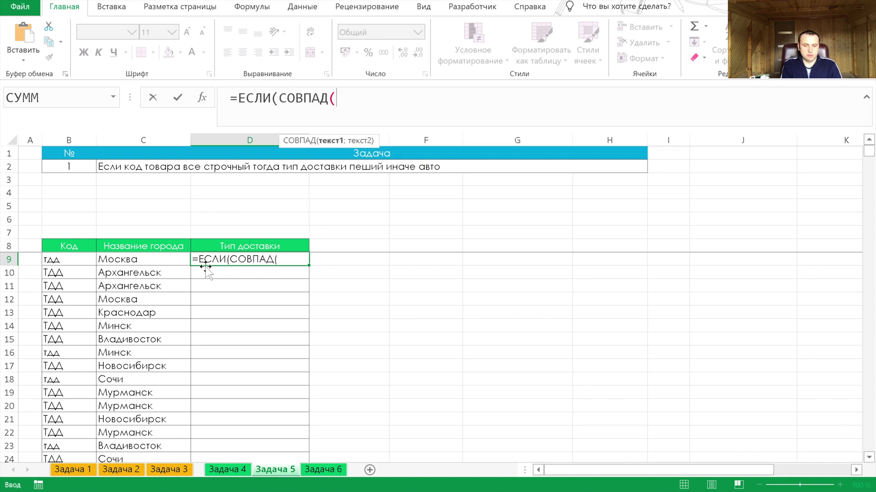
key(Left)
key(Left)
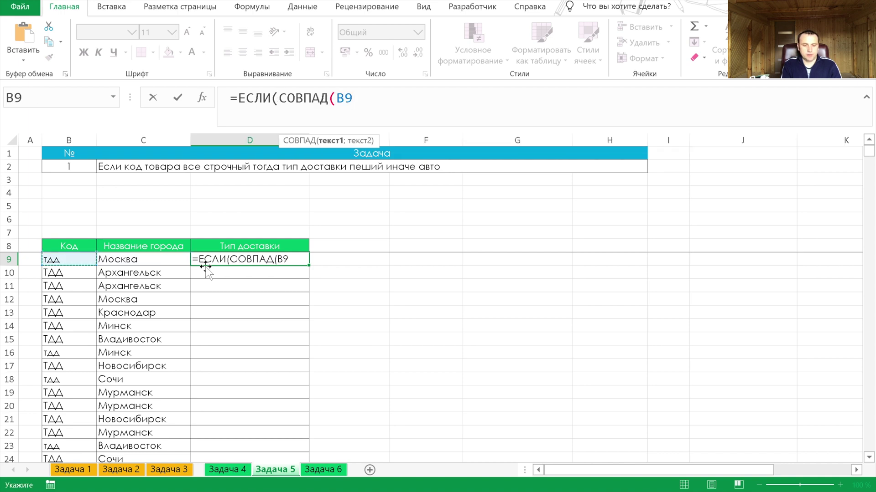
Compare B9 with "тдд", returning Пеший on a match and Авто otherwise.
text(;)
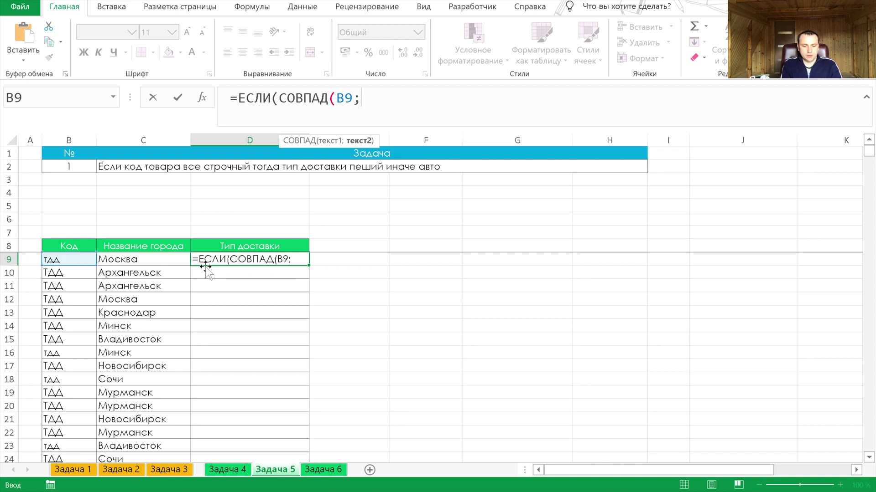
text(")
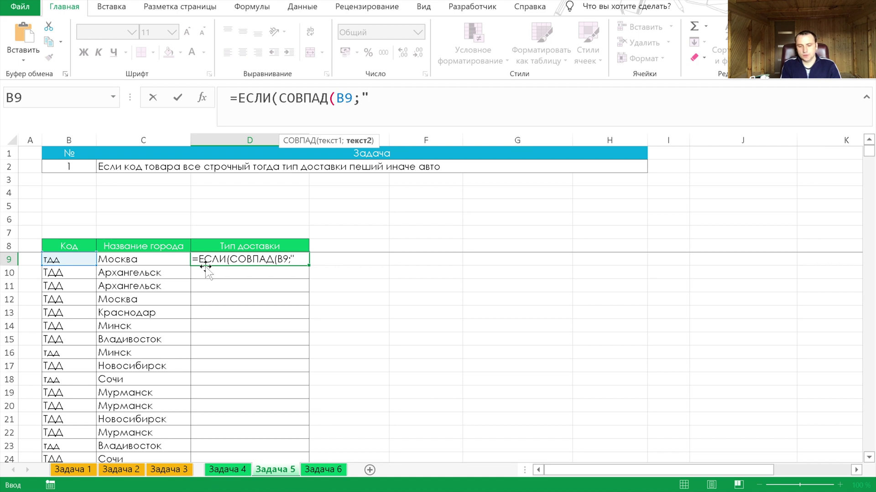
text(тдд")
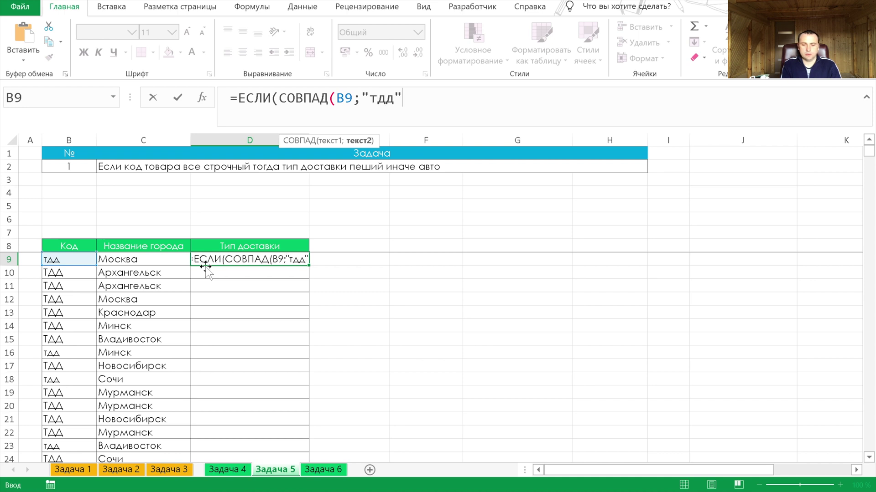
text())
text(@)
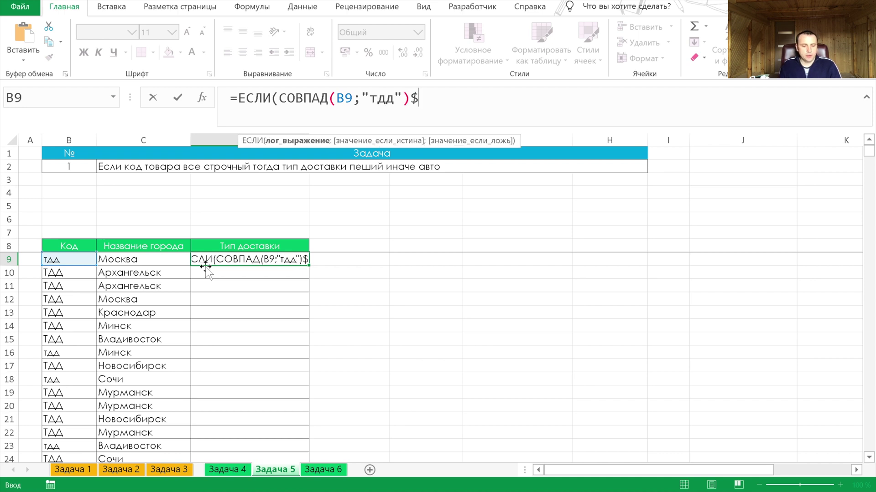
key(BackSpace)
text($)
key(BackSpace)
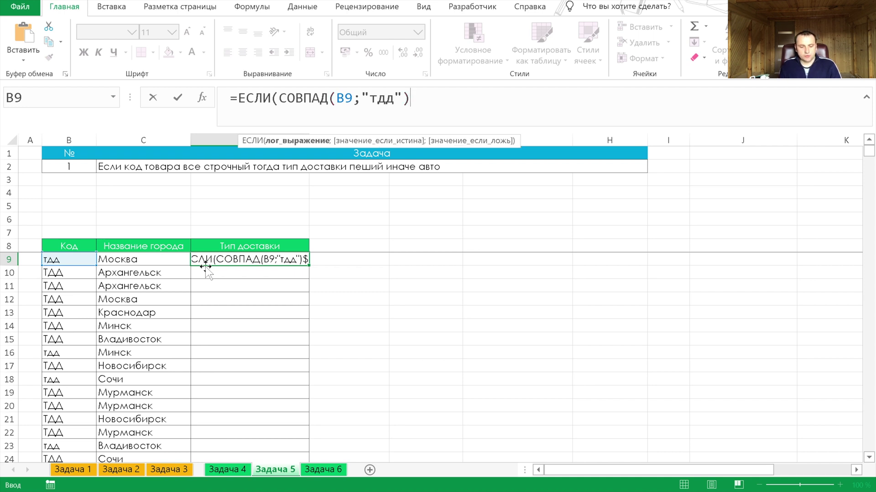
text(;"Пеги)
key(BackSpace)
key(BackSpace)
text(ший";"Авто"()
key(BackSpace)
text())
key(Return)
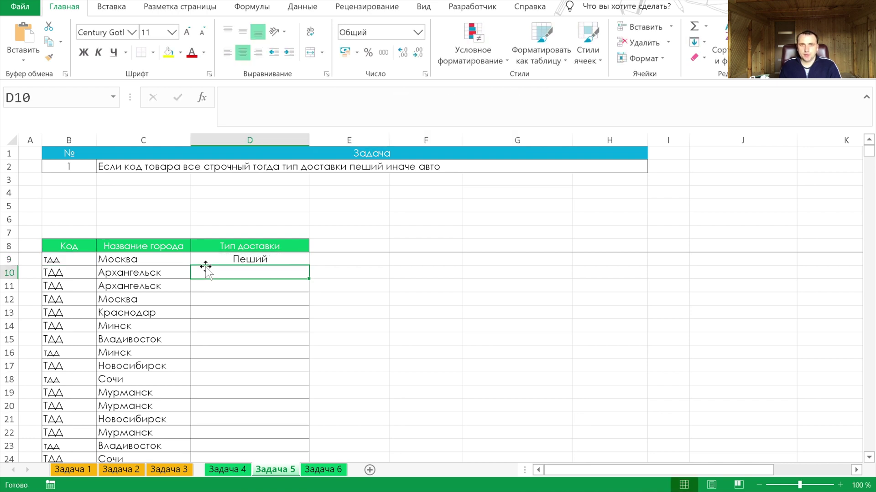
Fill the formula down Тип доставки, spot-check D10–D16, then open Задача 6.
click(229, 258)
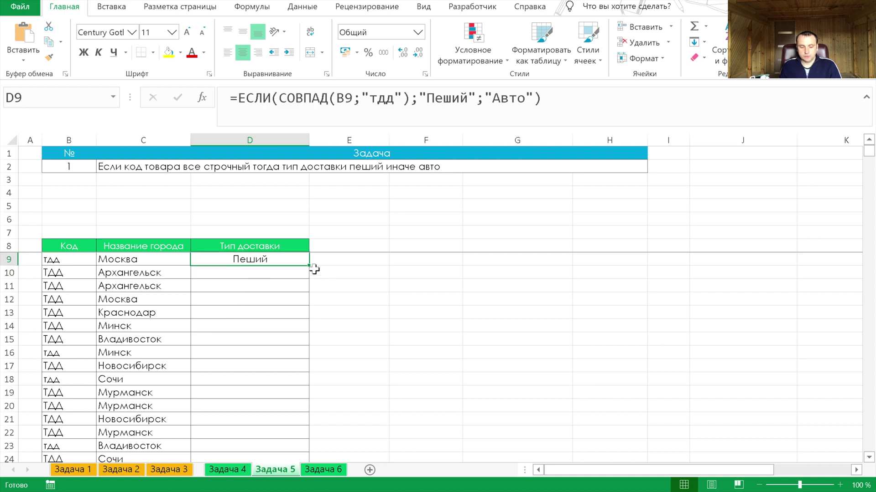
double_click(310, 265)
click(283, 273)
click(256, 313)
click(253, 339)
click(256, 353)
click(209, 262)
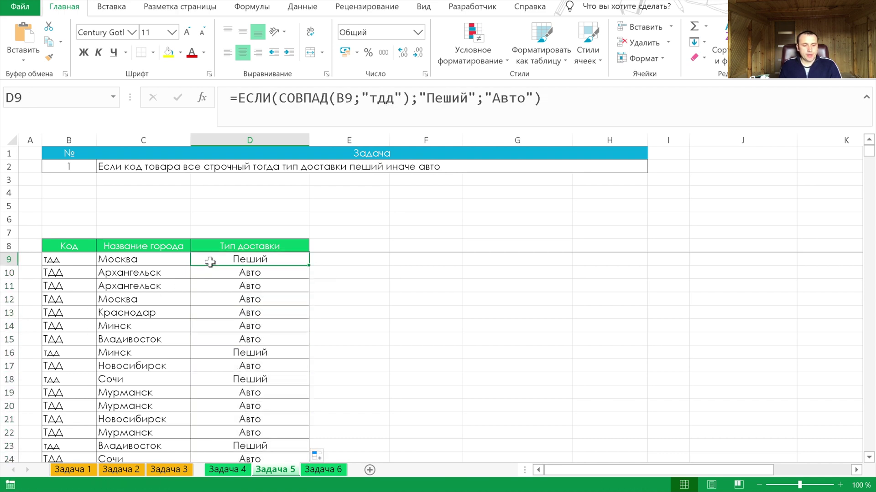
click(230, 311)
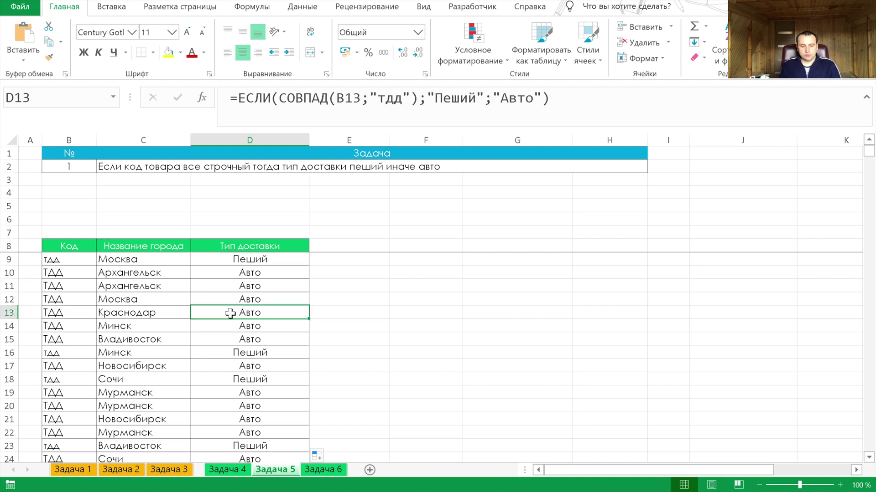
click(264, 263)
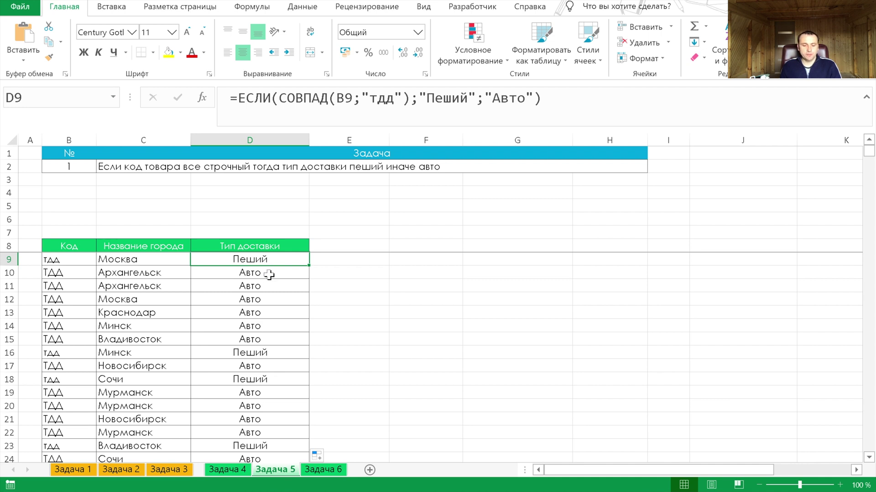
click(325, 470)
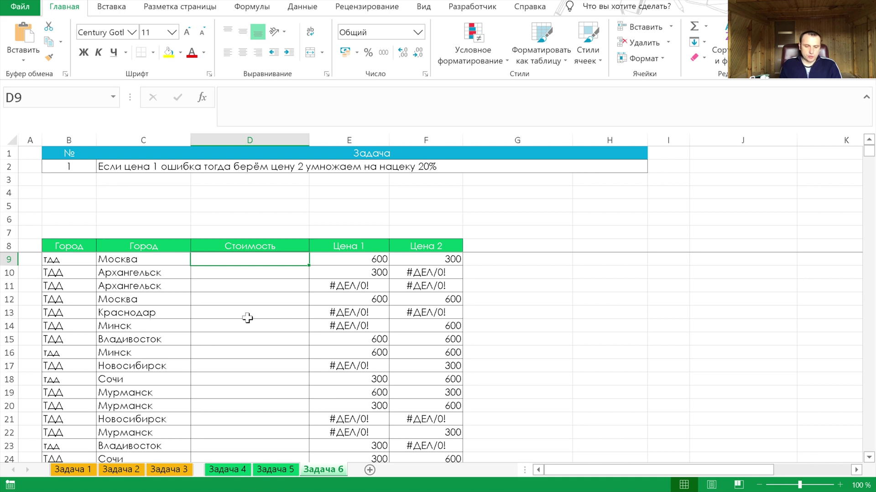
Enter =ЕСЛИОШИБКА(E9*1,2;F9*1,2) in D9 so Москва's cost becomes 720.
text(=ес)
key(Down)
key(Tab)
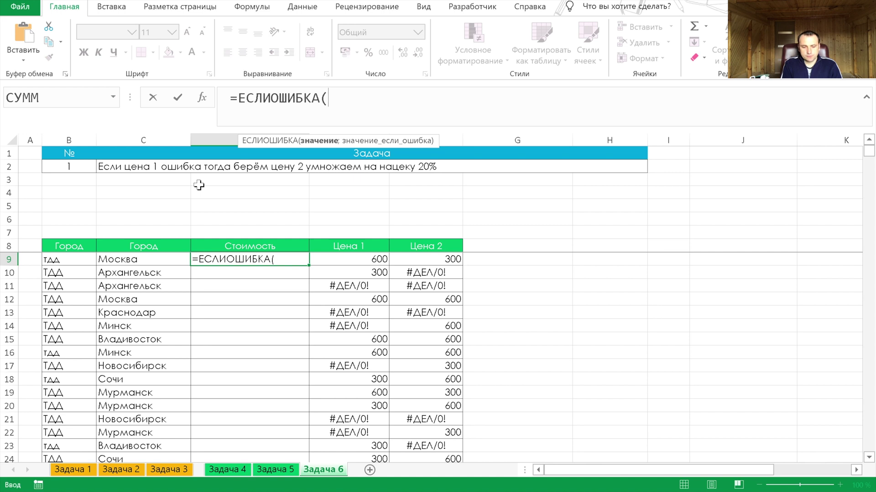
click(349, 257)
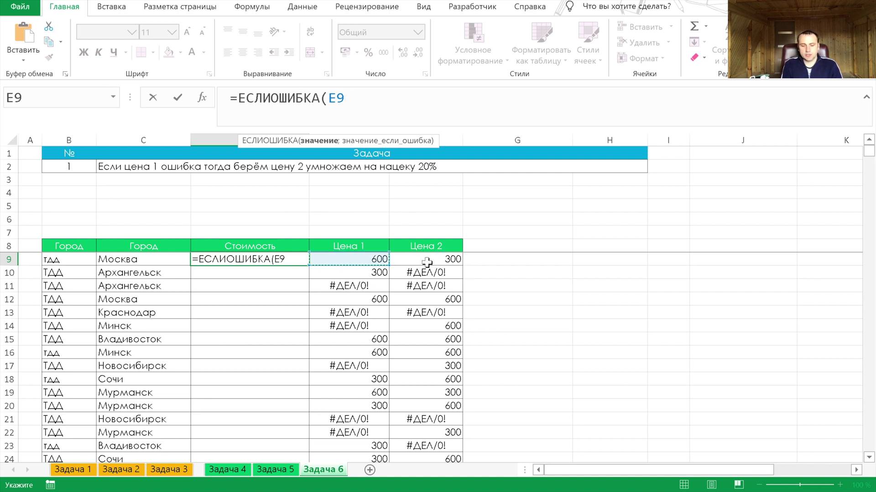
text(*)
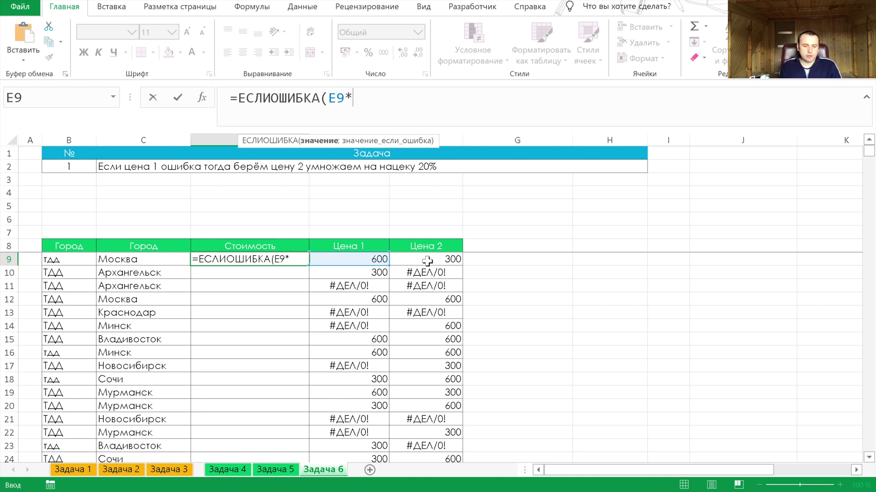
text(16)
key(BackSpace)
text(,2;)
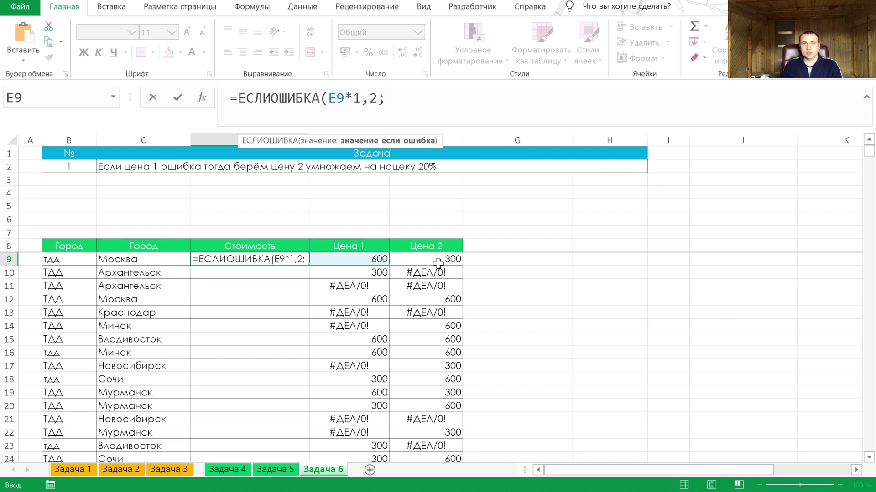
click(439, 261)
text(*)
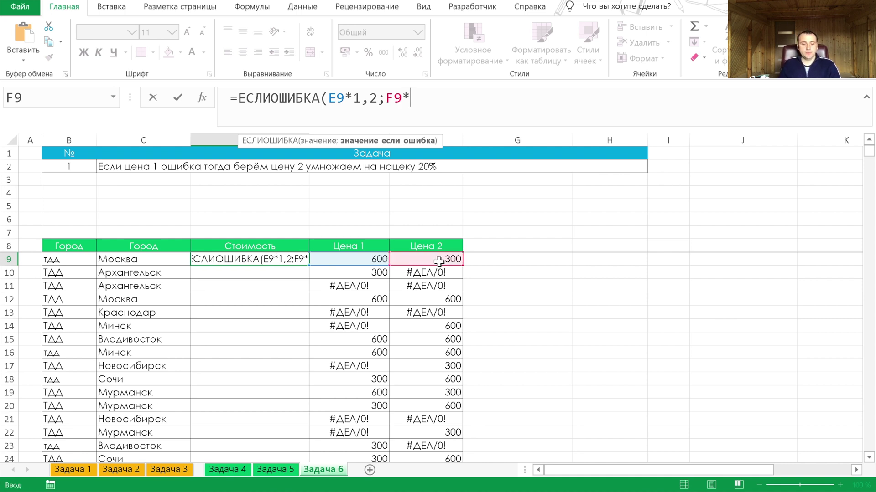
text(1.)
key(BackSpace)
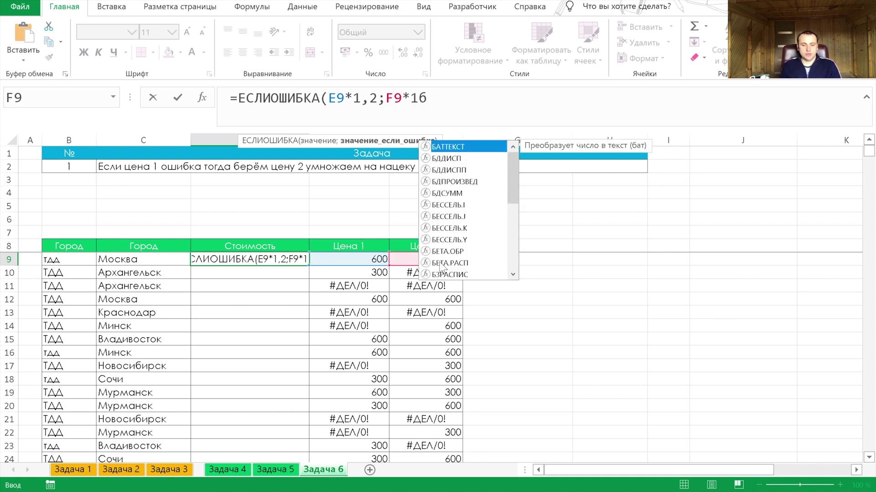
text(,2))
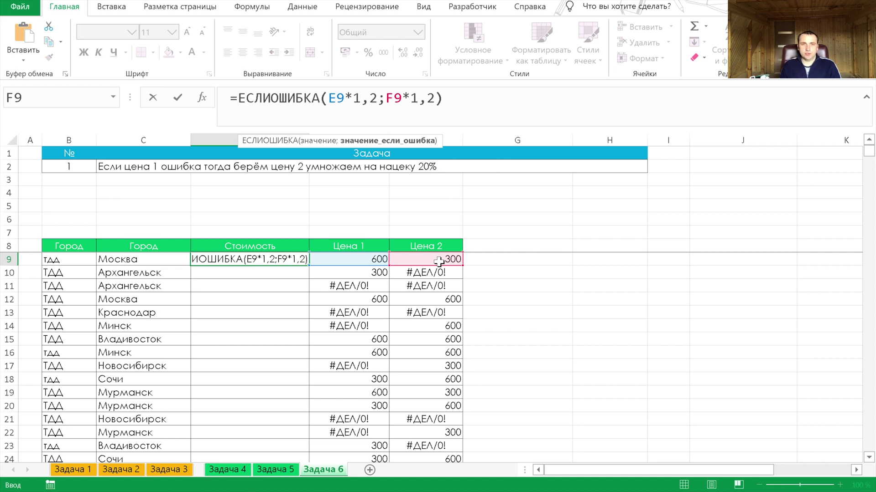
key(Return)
click(282, 261)
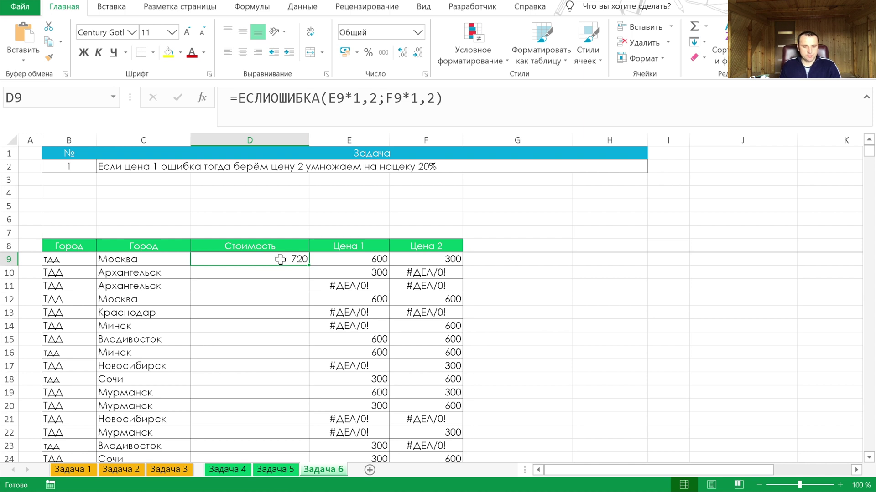
Fill the cost formula down the Стоимость column and inspect the error rows 11, 13 and 21.
double_click(305, 266)
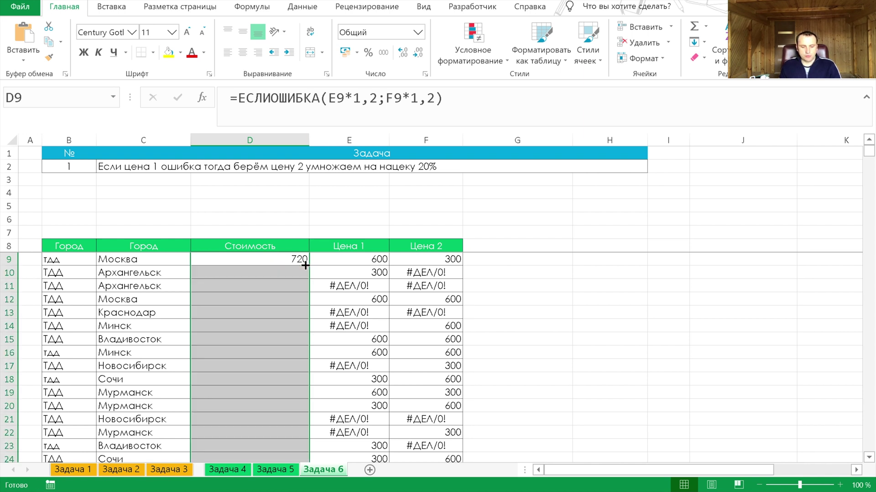
click(256, 285)
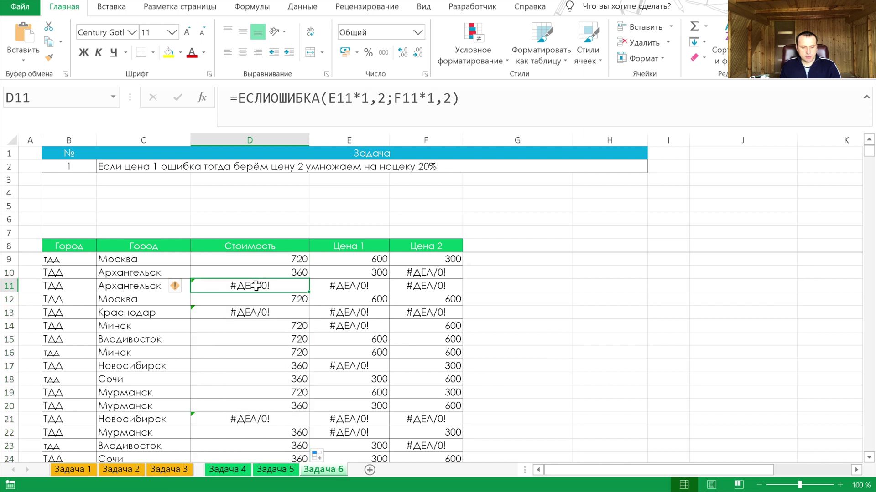
click(267, 310)
click(392, 317)
click(251, 317)
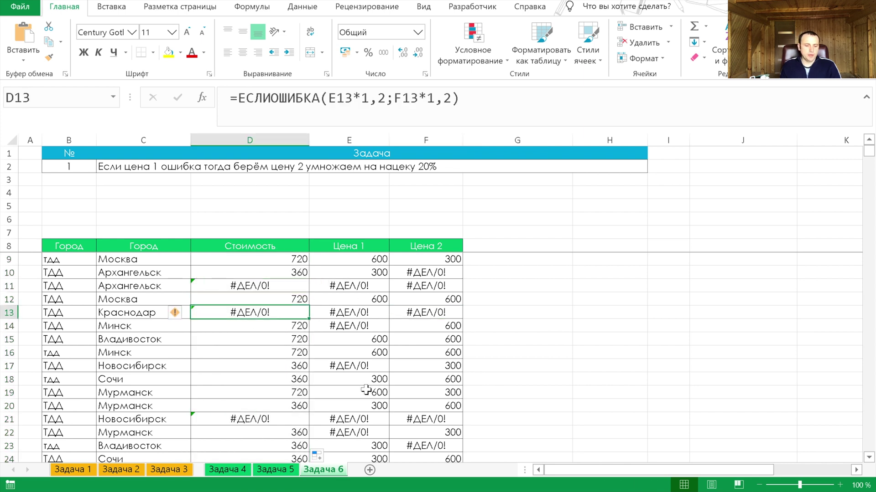
click(269, 415)
click(354, 416)
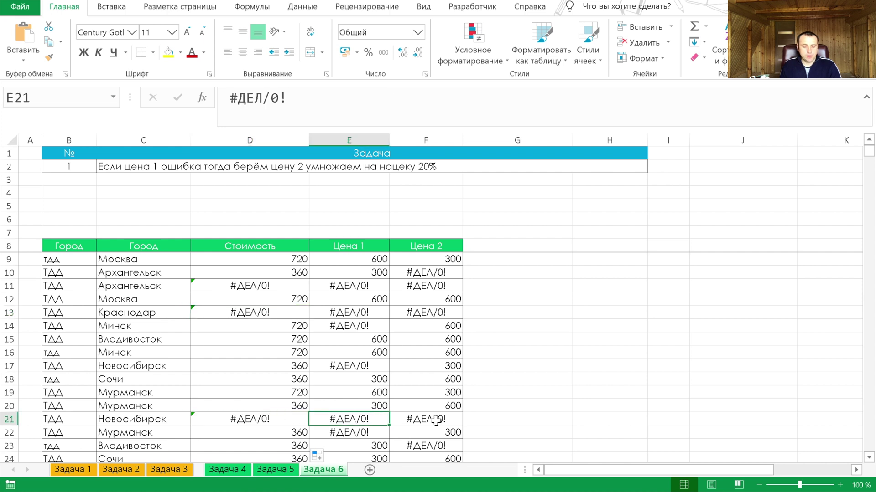
click(433, 420)
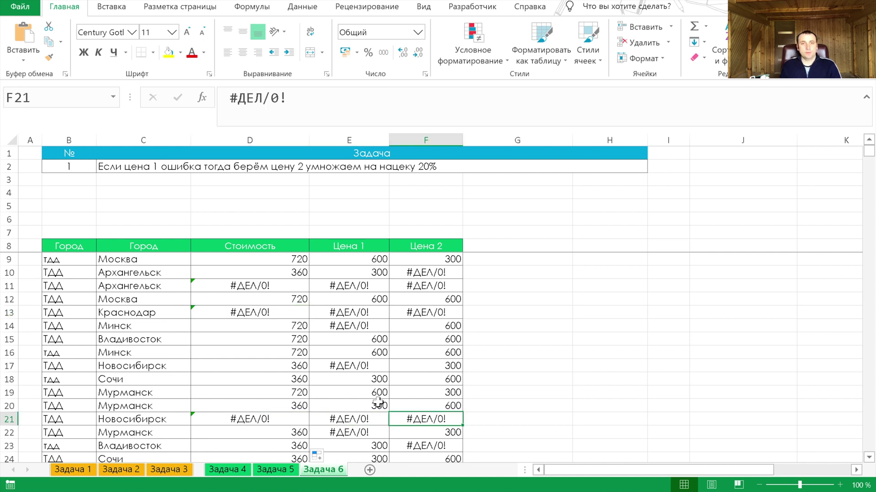
click(435, 274)
Copy the 300 price from E10 into the broken price cells E11, F13 and E21.
click(381, 274)
key(ctrl+c)
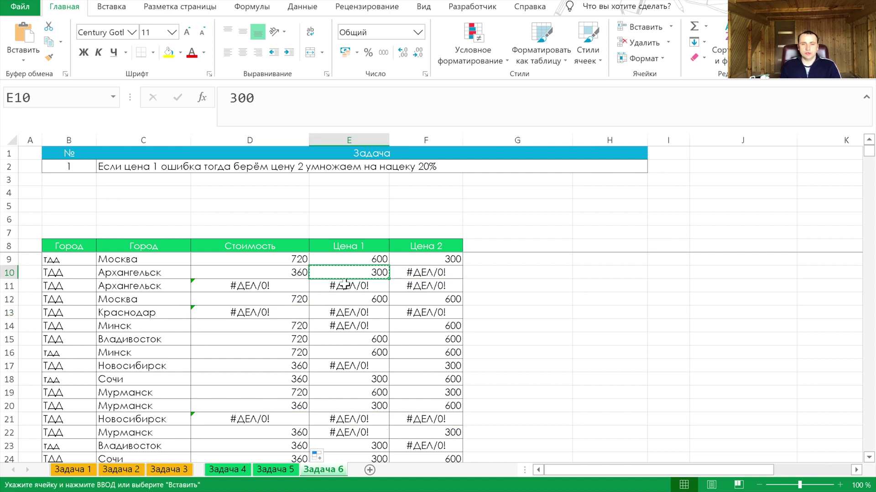
click(358, 288)
key(ctrl+v)
click(431, 313)
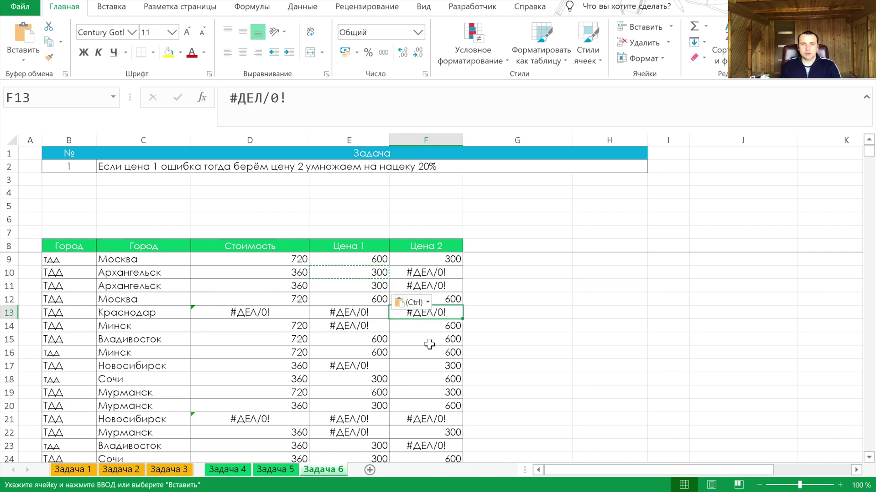
key(ctrl+v)
click(353, 419)
key(ctrl+v)
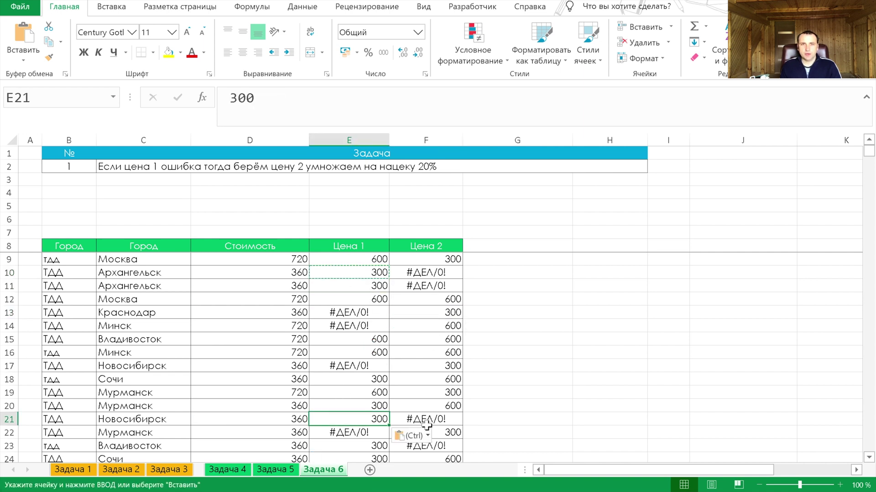
Verify that D13 now shows a cost and review the prices and D9's formula.
click(280, 317)
click(337, 290)
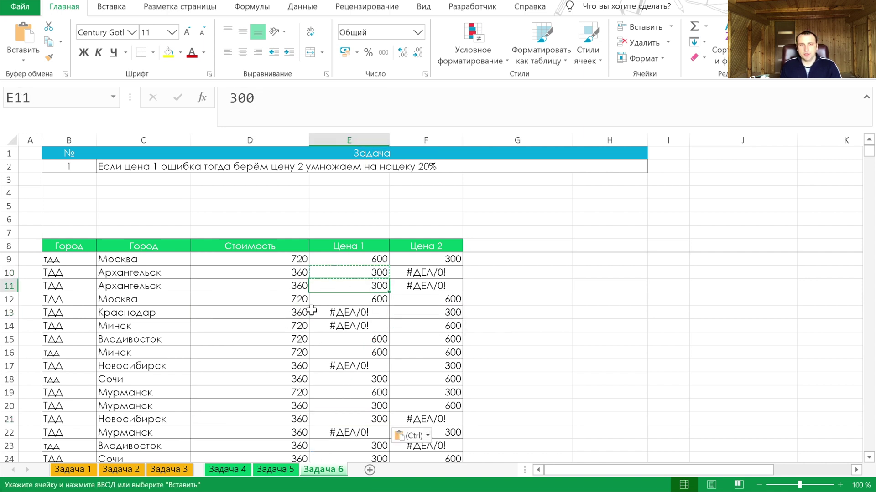
click(340, 263)
click(452, 260)
click(230, 264)
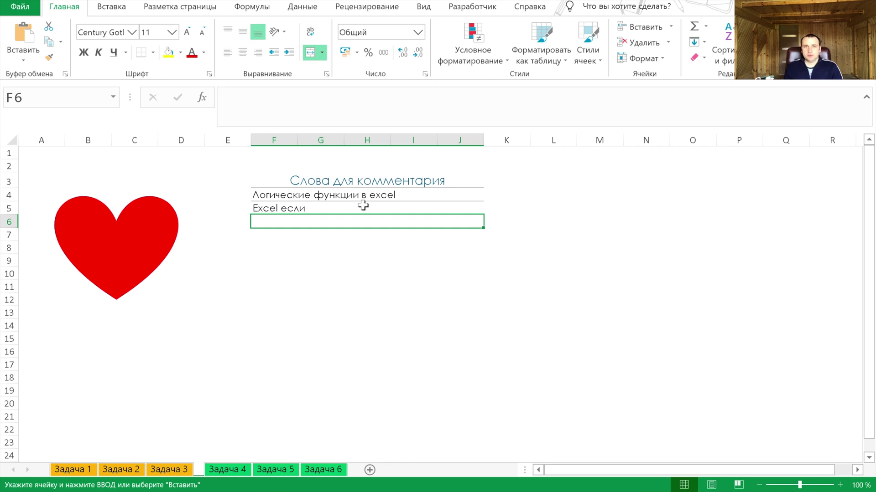
click(275, 259)
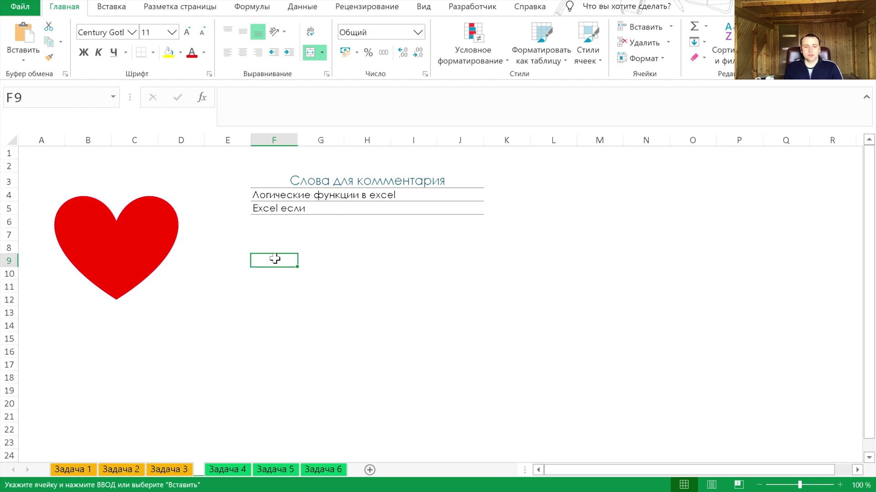